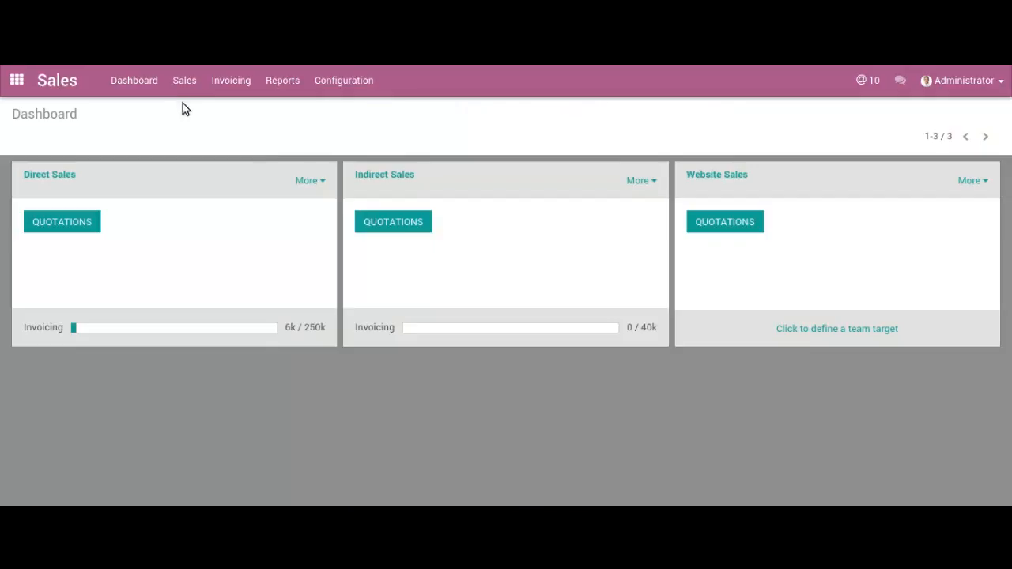
- Apply the sales settings with products allowed to have several attributes defining variants
{"action": "left_click", "coordinate": [355, 92]}
{"action": "left_click", "coordinate": [353, 109]}
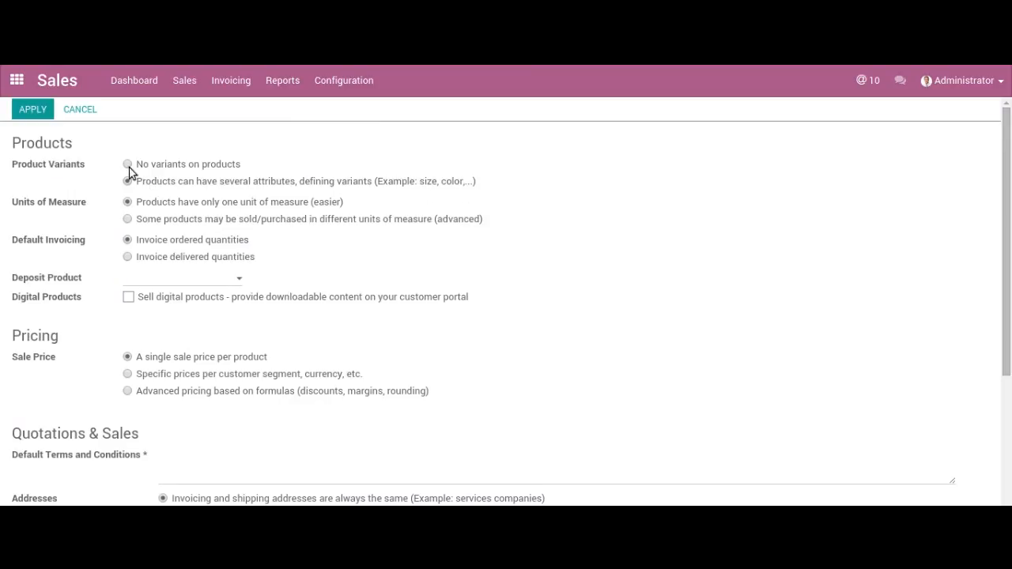
{"action": "left_click", "coordinate": [50, 117]}
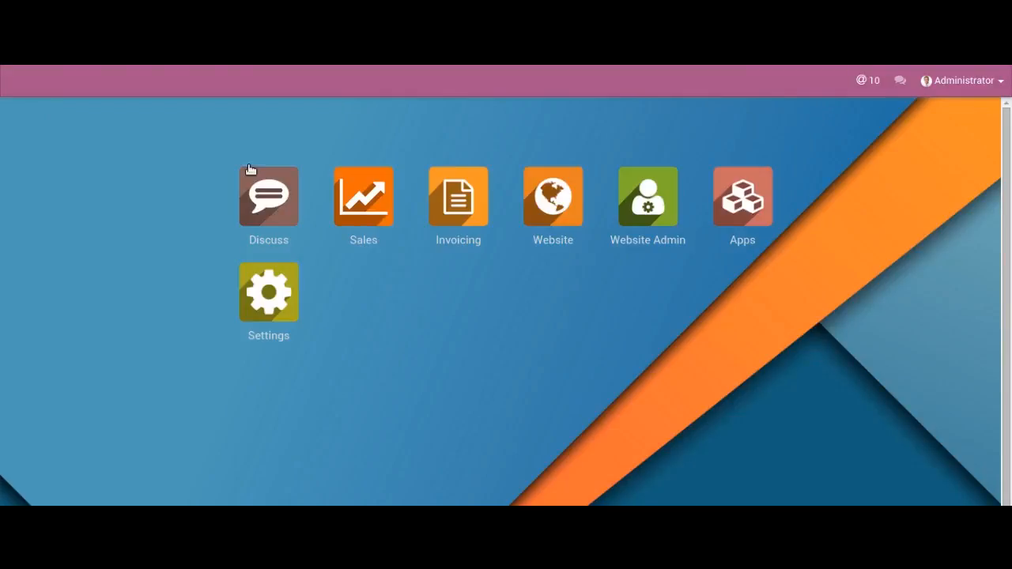
{"action": "left_click", "coordinate": [332, 170]}
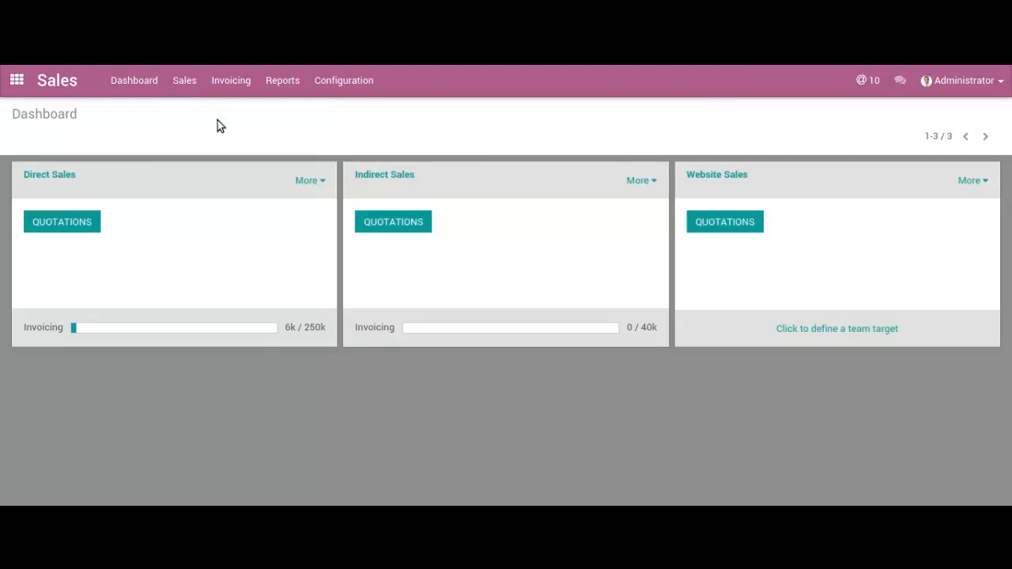
- Create a new product named Bicycle 2 with a sale price of 500
{"action": "left_click", "coordinate": [184, 79]}
{"action": "left_click", "coordinate": [190, 165]}
{"action": "left_click", "coordinate": [35, 141]}
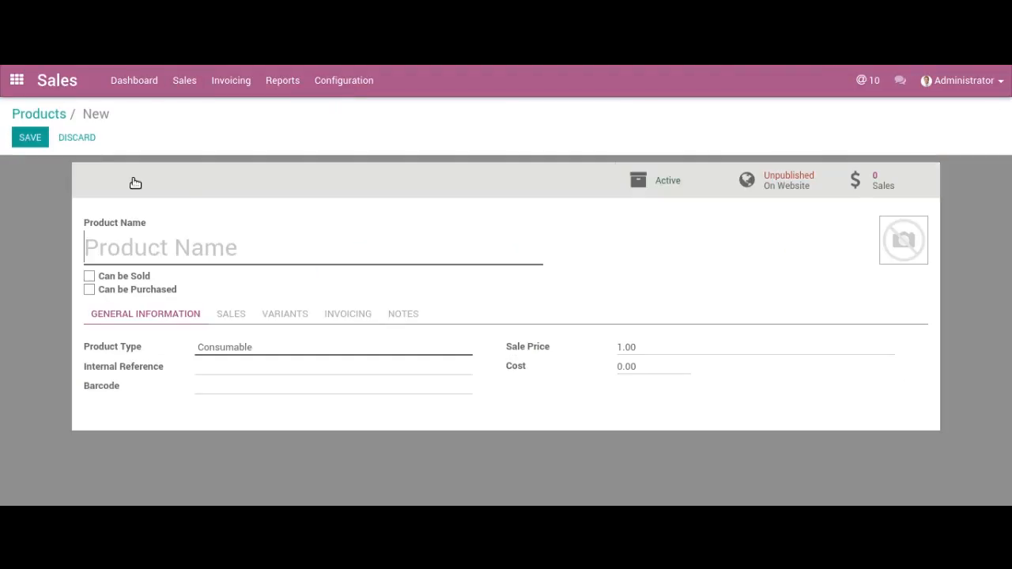
{"action": "type", "text": "Bicycle 2"}
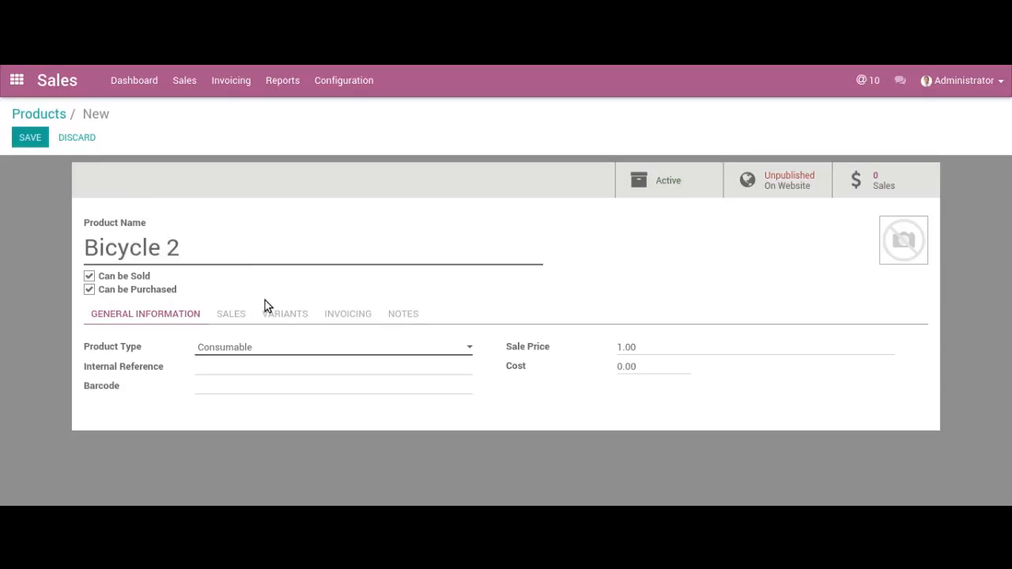
{"action": "key", "text": "ctrl+a"}
{"action": "key", "text": "BackSpace"}
- Add the existing Color attribute to the variants of Bicycle 2
{"action": "left_click", "coordinate": [266, 313]}
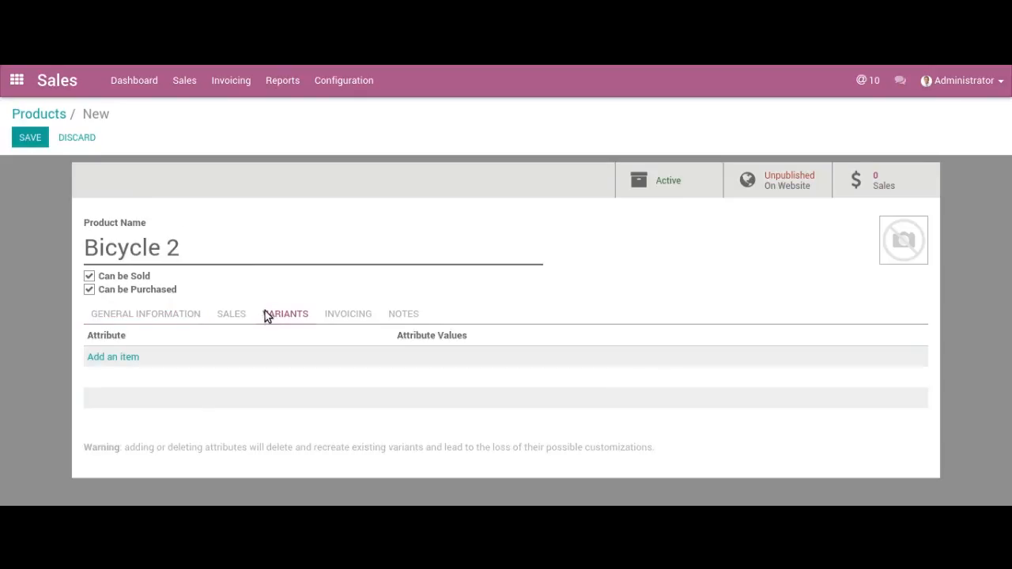
{"action": "left_click", "coordinate": [132, 357]}
{"action": "type", "text": "color"}
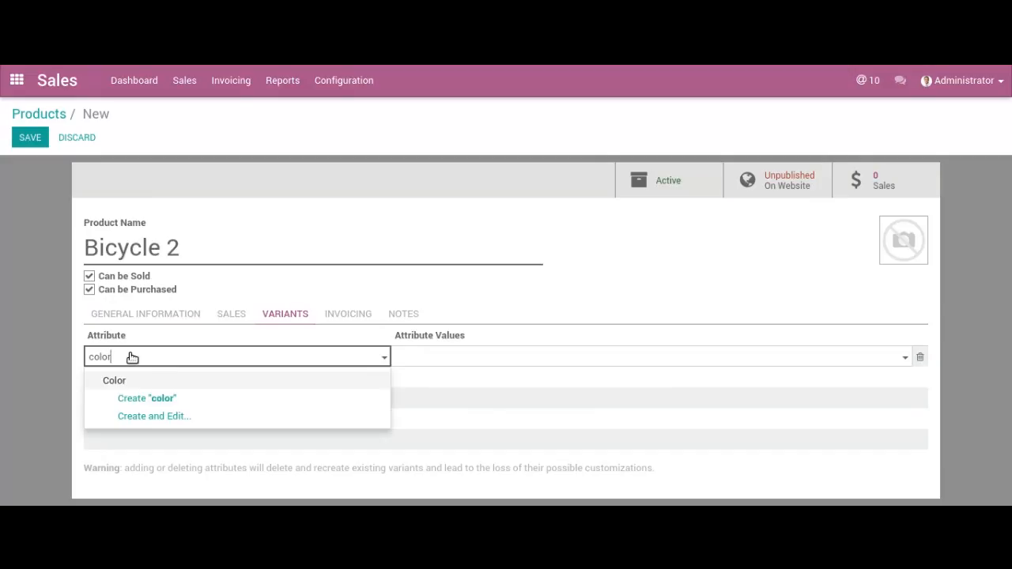
{"action": "key", "text": "Down"}
{"action": "key", "text": "Up"}
{"action": "key", "text": "Return"}
- Give the Color attribute the values White and Red plus a newly created value Green
{"action": "type", "text": "whi"}
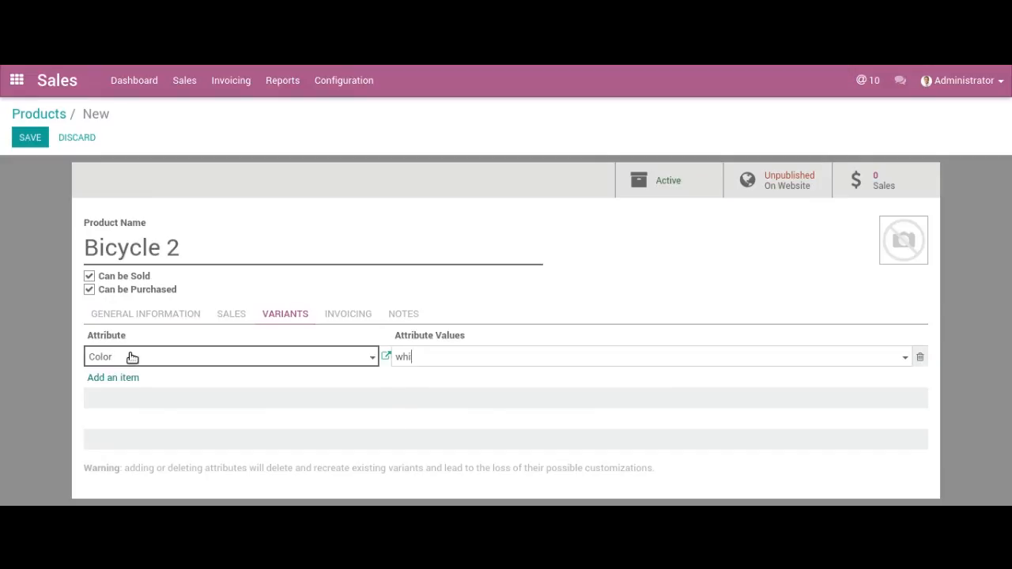
{"action": "type", "text": "te"}
{"action": "key", "text": "Return"}
{"action": "type", "text": "red"}
{"action": "key", "text": "Return"}
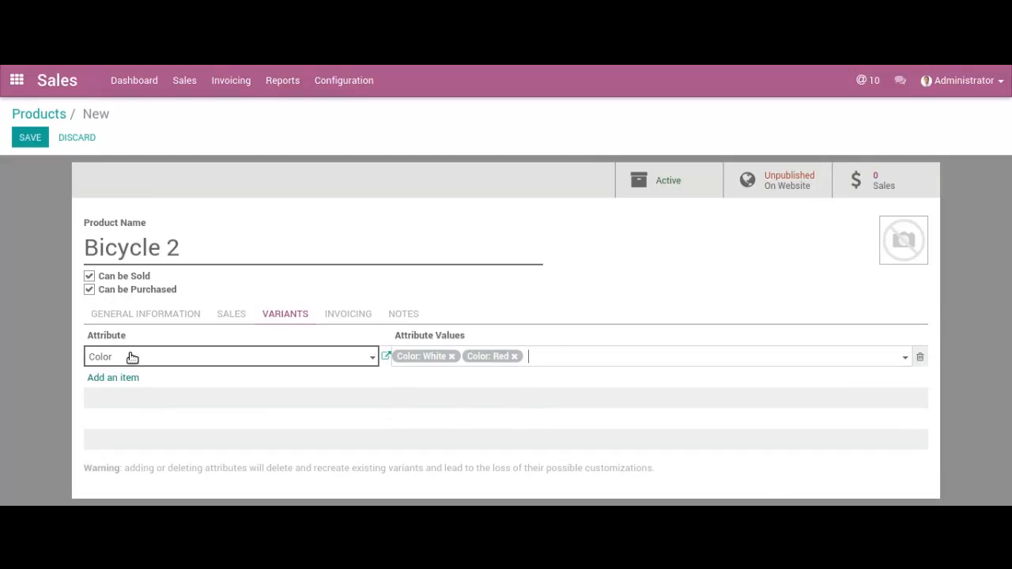
{"action": "type", "text": "Green"}
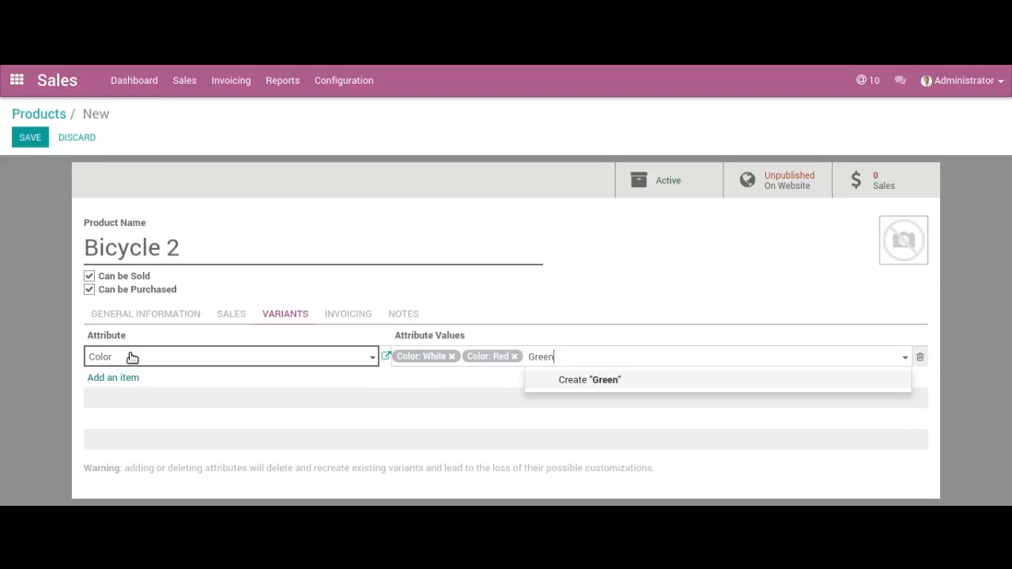
{"action": "left_click", "coordinate": [573, 387]}
{"action": "left_click", "coordinate": [574, 359]}
{"action": "left_click", "coordinate": [571, 390]}
- Add the Saddle attribute to the product with the values Regular and Leather
{"action": "left_click", "coordinate": [135, 379]}
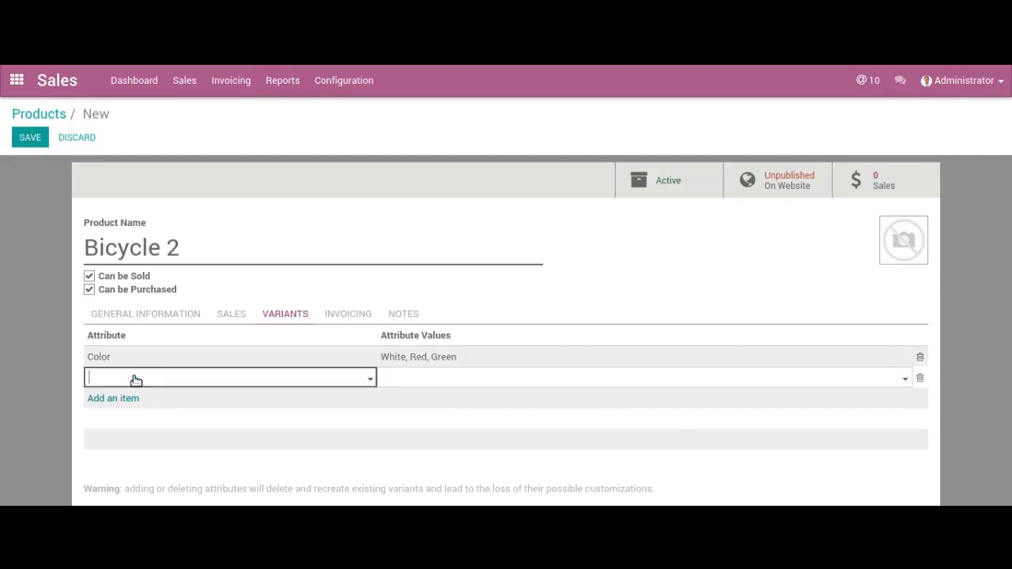
{"action": "type", "text": "sadd"}
{"action": "key", "text": "Tab"}
{"action": "type", "text": "r"}
{"action": "key", "text": "Return"}
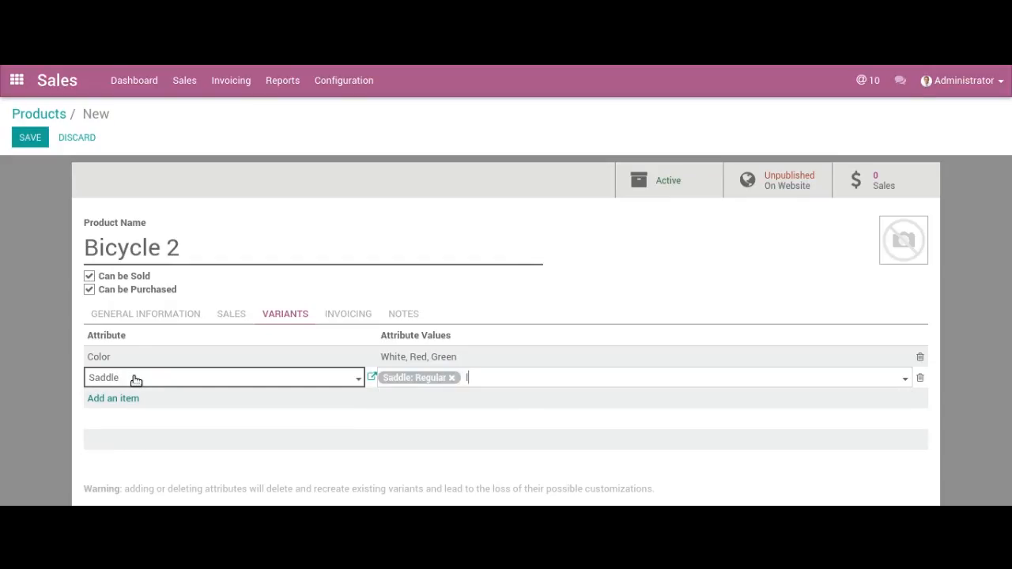
{"action": "type", "text": "l"}
{"action": "key", "text": "Return"}
- Create a new Size attribute on the product with the new values Medium and Large
{"action": "left_click", "coordinate": [113, 399]}
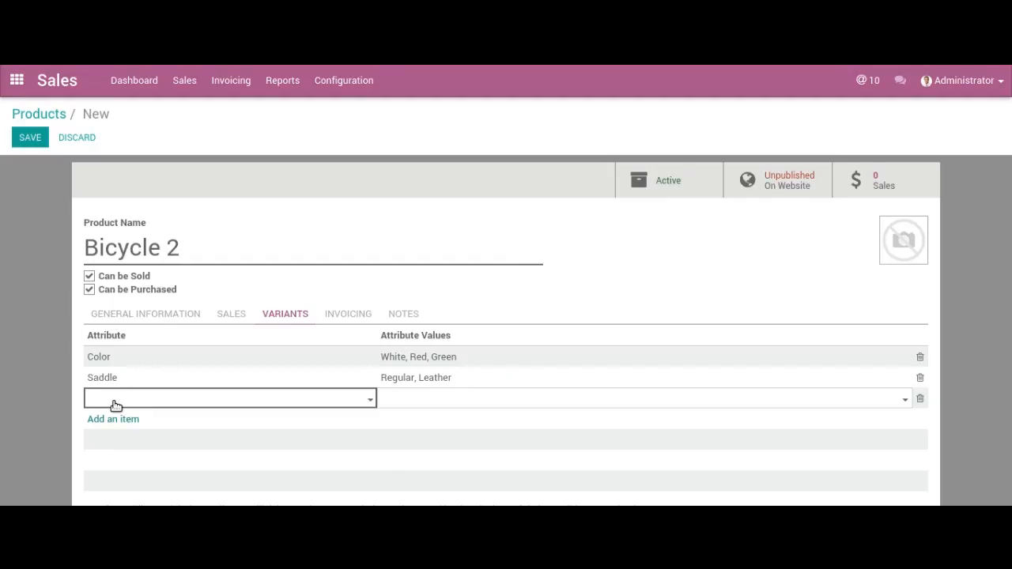
{"action": "type", "text": "Size"}
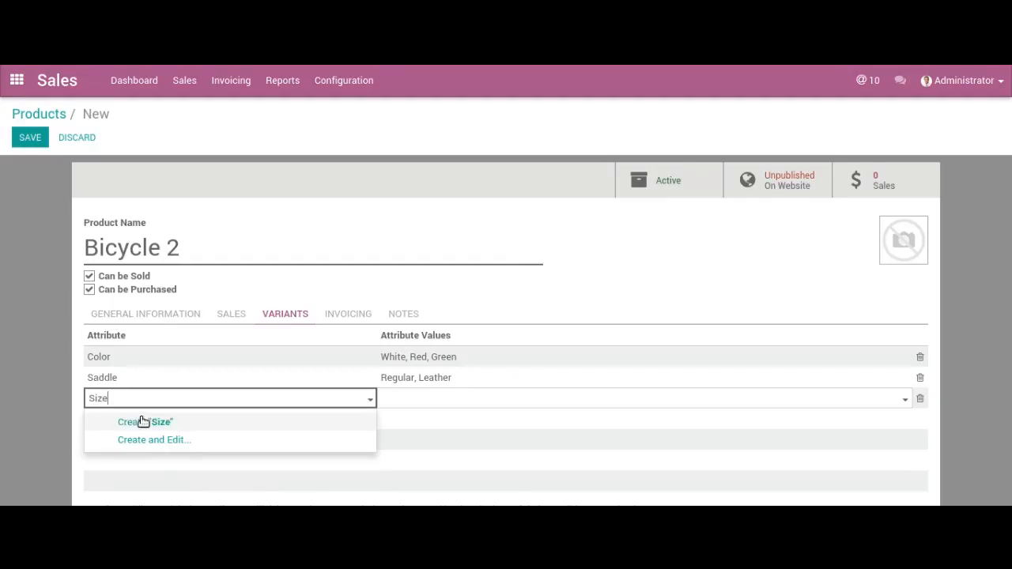
{"action": "left_click", "coordinate": [142, 422]}
{"action": "left_click", "coordinate": [393, 404]}
{"action": "type", "text": "Medi"}
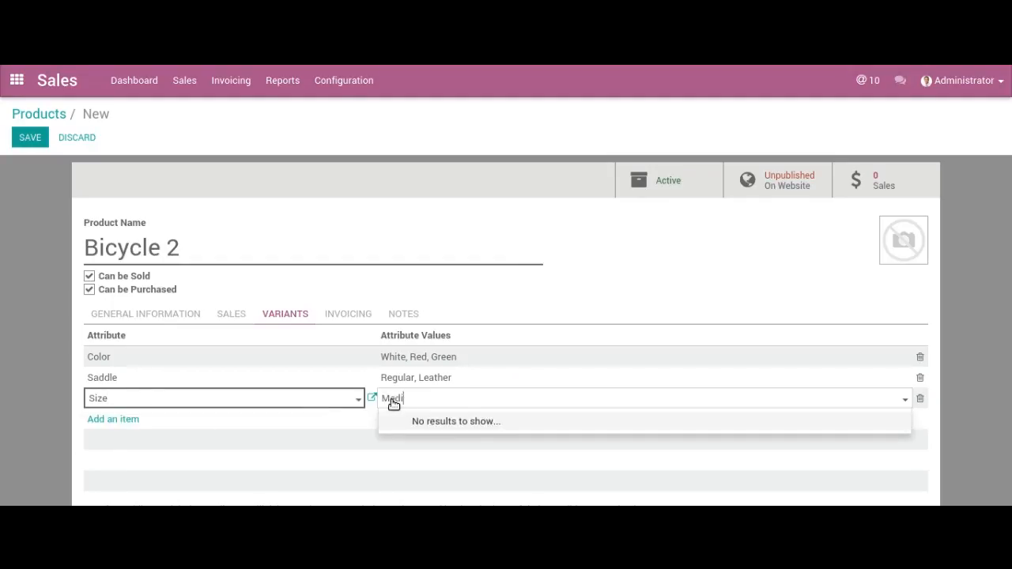
{"action": "type", "text": "um"}
{"action": "key", "text": "Return"}
{"action": "type", "text": "Large"}
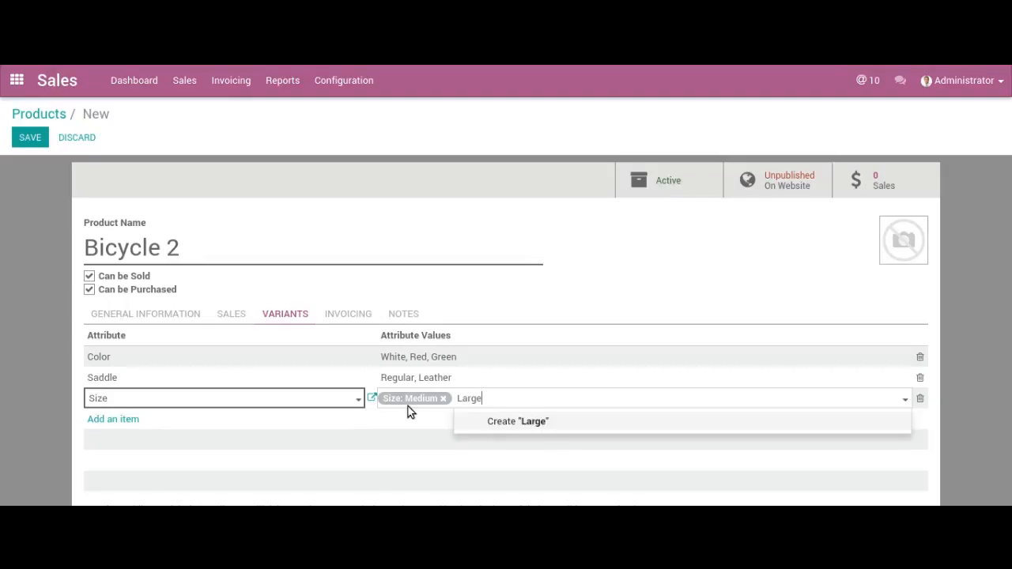
{"action": "key", "text": "Return"}
- Open the Size attribute's details and set its type to Color
{"action": "left_click", "coordinate": [371, 399]}
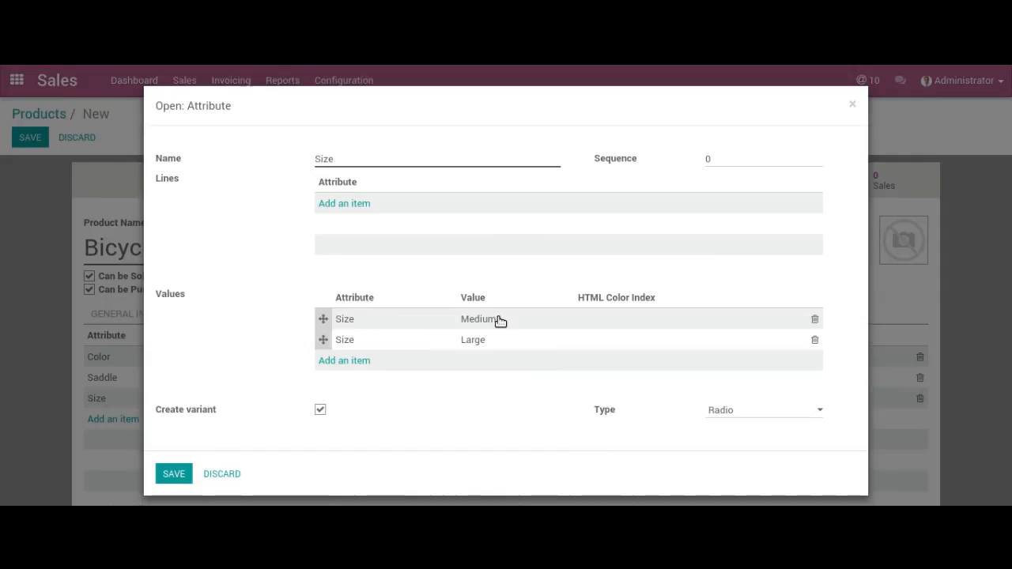
{"action": "left_click", "coordinate": [320, 412]}
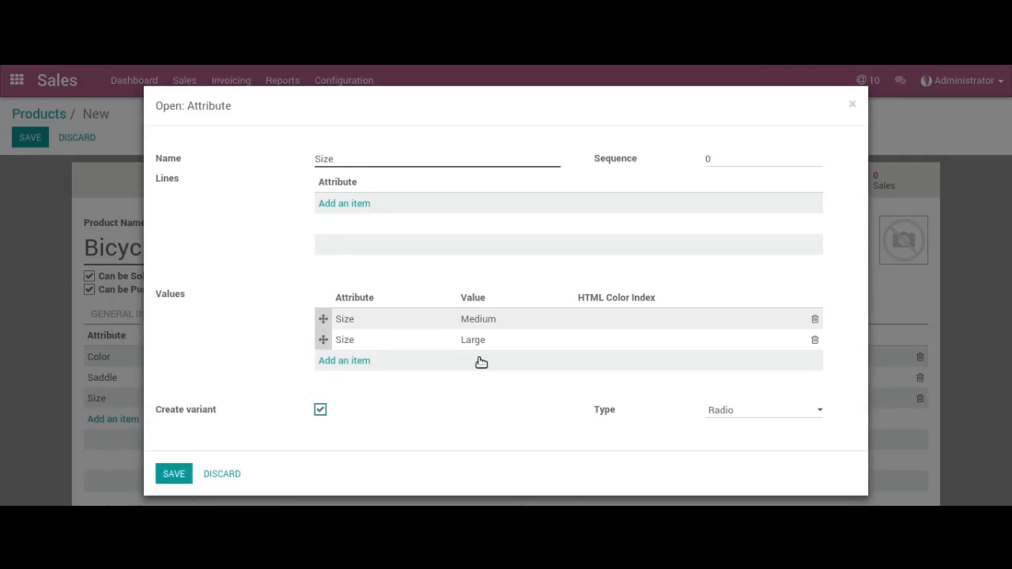
{"action": "left_click", "coordinate": [321, 410]}
{"action": "left_click", "coordinate": [748, 408]}
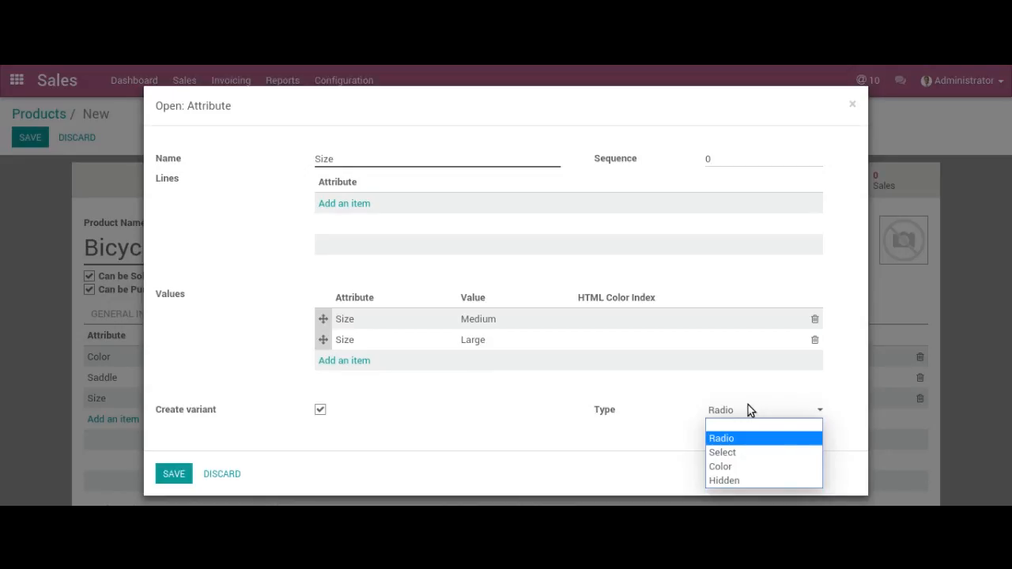
{"action": "left_click", "coordinate": [735, 466]}
- Set the HTML color index of Medium to #ff0000 and of Large to #0000ff
{"action": "left_click", "coordinate": [637, 320]}
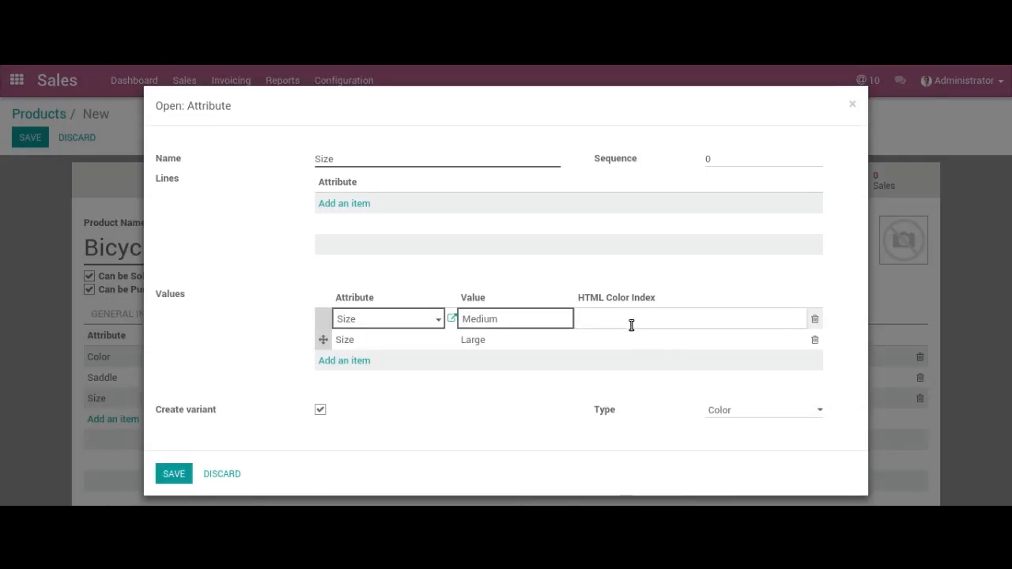
{"action": "left_click", "coordinate": [615, 345]}
{"action": "left_click", "coordinate": [621, 320]}
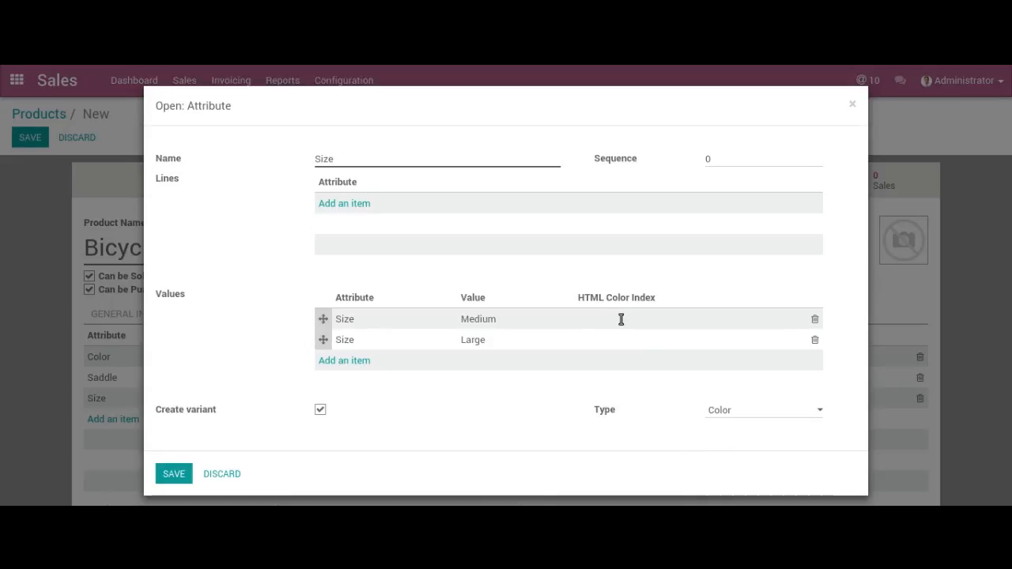
{"action": "type", "text": "#ff0000"}
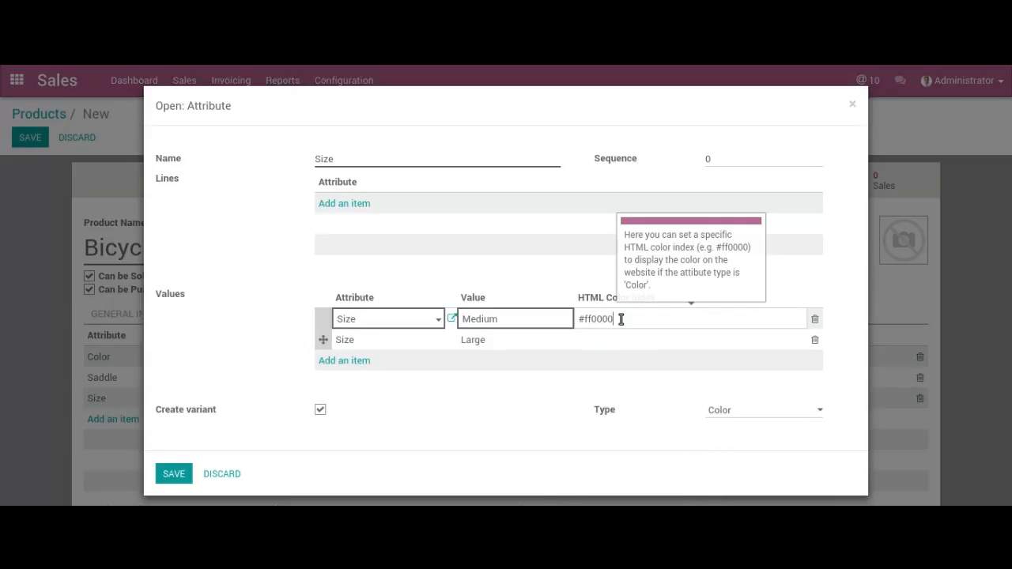
{"action": "left_click", "coordinate": [601, 340]}
{"action": "type", "text": "#0000ff"}
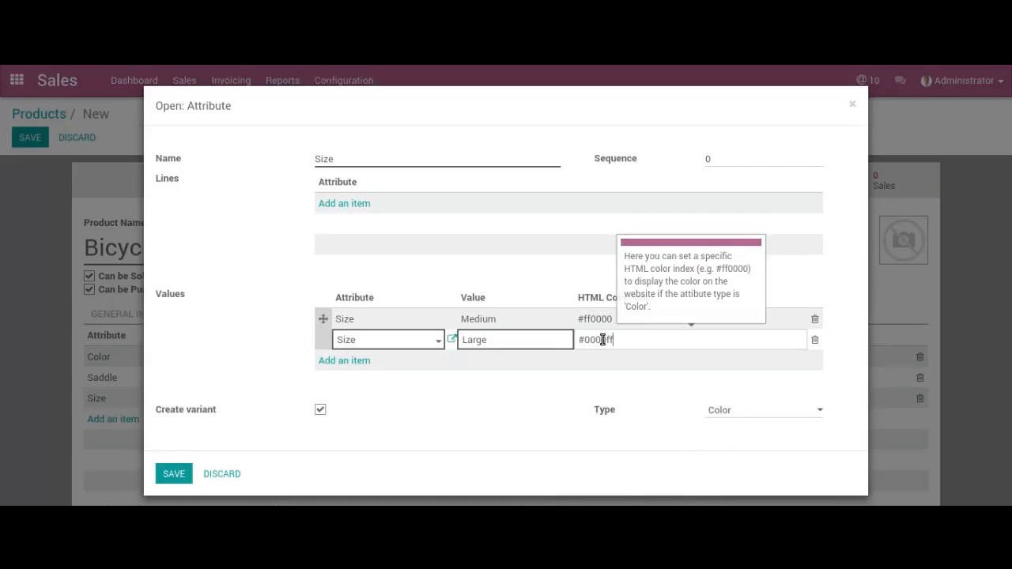
- Set the Size attribute's type to Radio, turn off its variant creation and save the attribute
{"action": "left_click", "coordinate": [727, 410]}
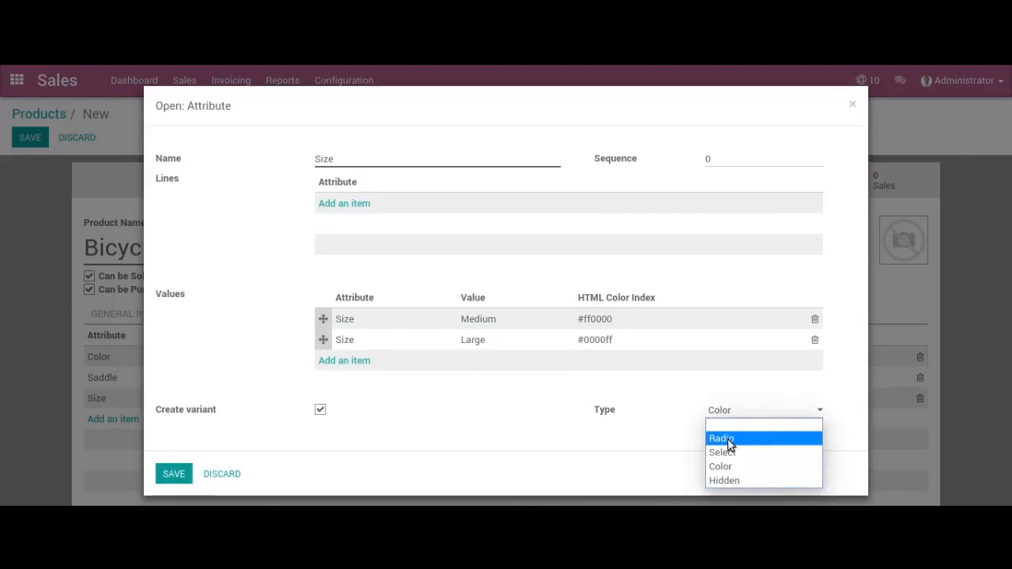
{"action": "left_click", "coordinate": [728, 440]}
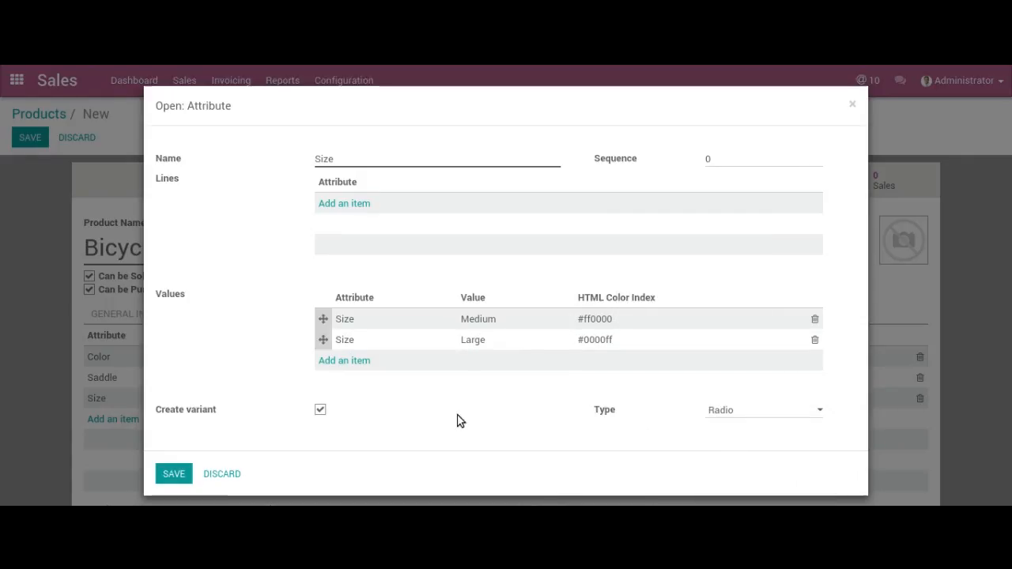
{"action": "left_click", "coordinate": [320, 410]}
{"action": "left_click", "coordinate": [184, 472]}
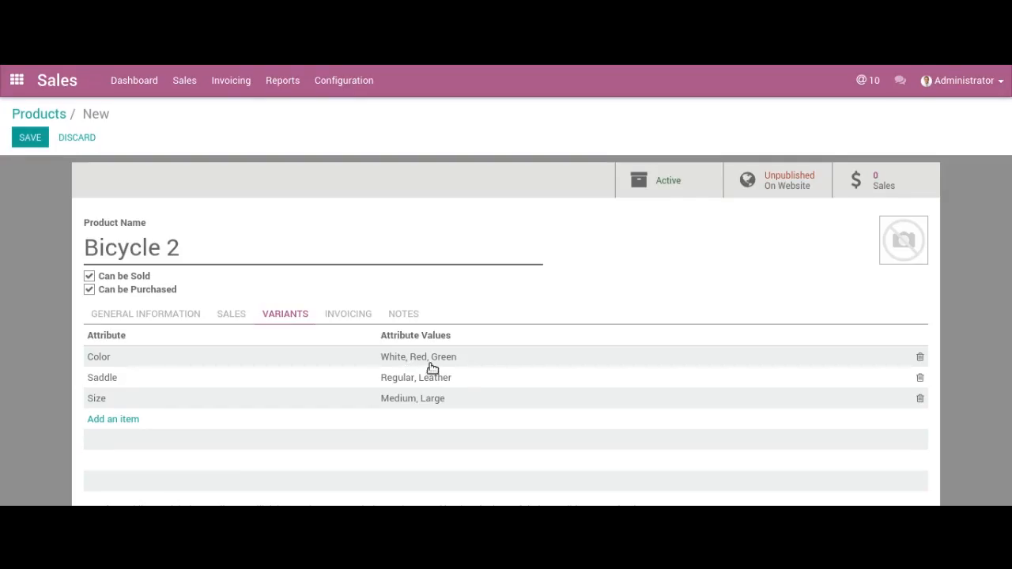
- Check the variant creation settings of the Saddle and Size attributes without changing them
{"action": "left_click", "coordinate": [273, 378]}
{"action": "left_click", "coordinate": [374, 379]}
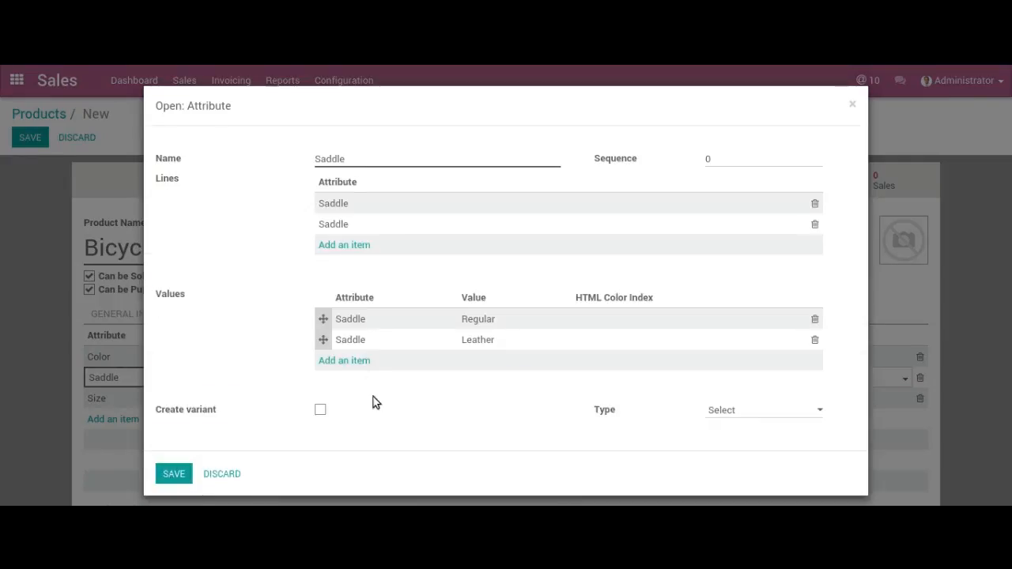
{"action": "key", "text": "Escape"}
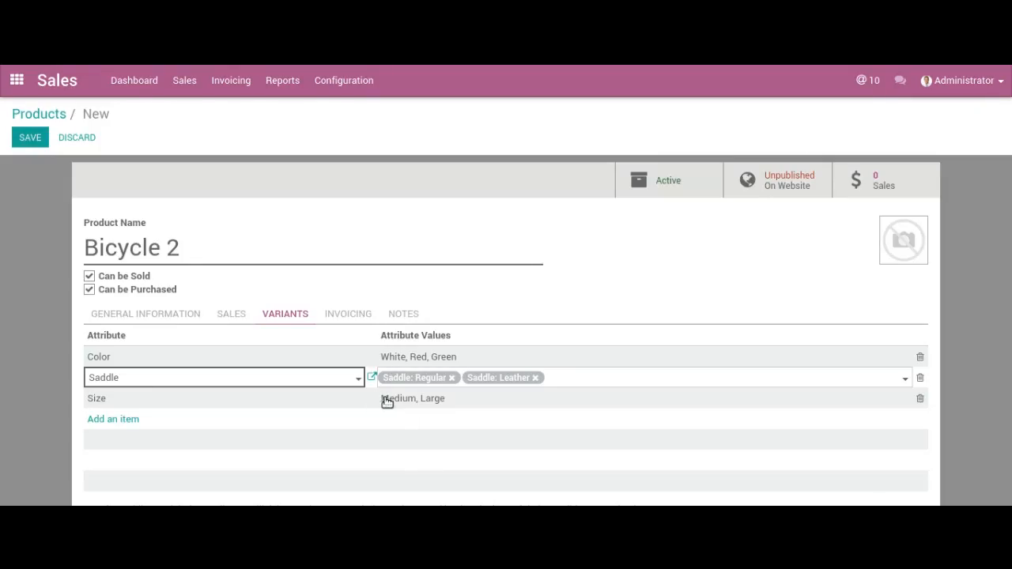
{"action": "left_click", "coordinate": [337, 399]}
{"action": "left_click", "coordinate": [372, 399]}
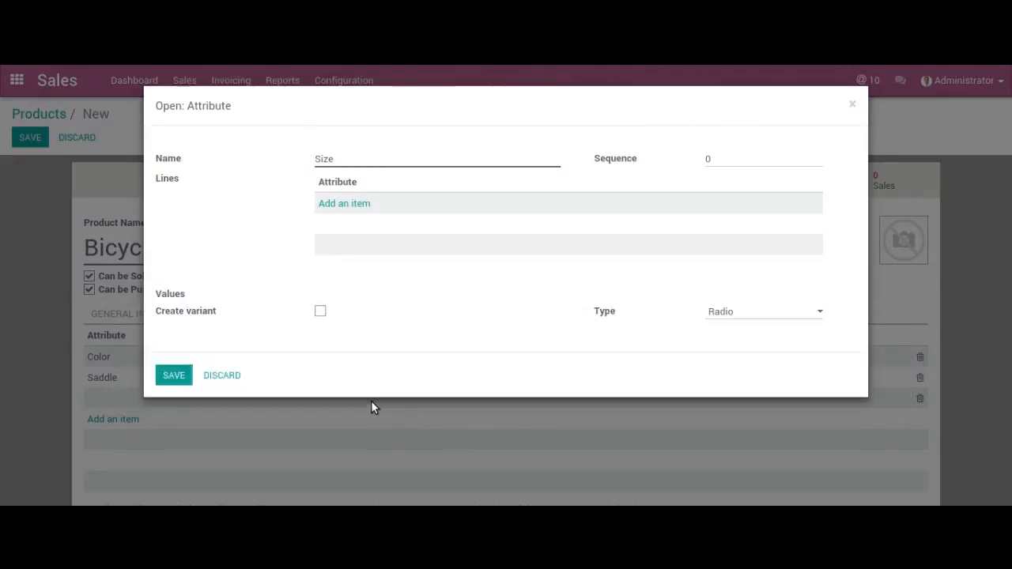
{"action": "left_click", "coordinate": [229, 475]}
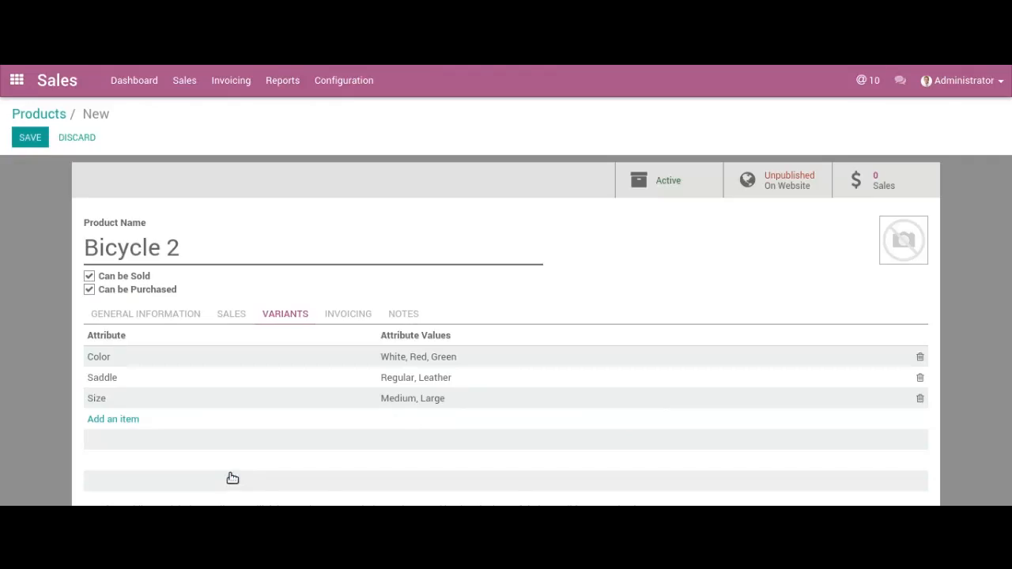
- Save the Bicycle 2 product and open its White variant from the variants list
{"action": "left_click", "coordinate": [40, 138]}
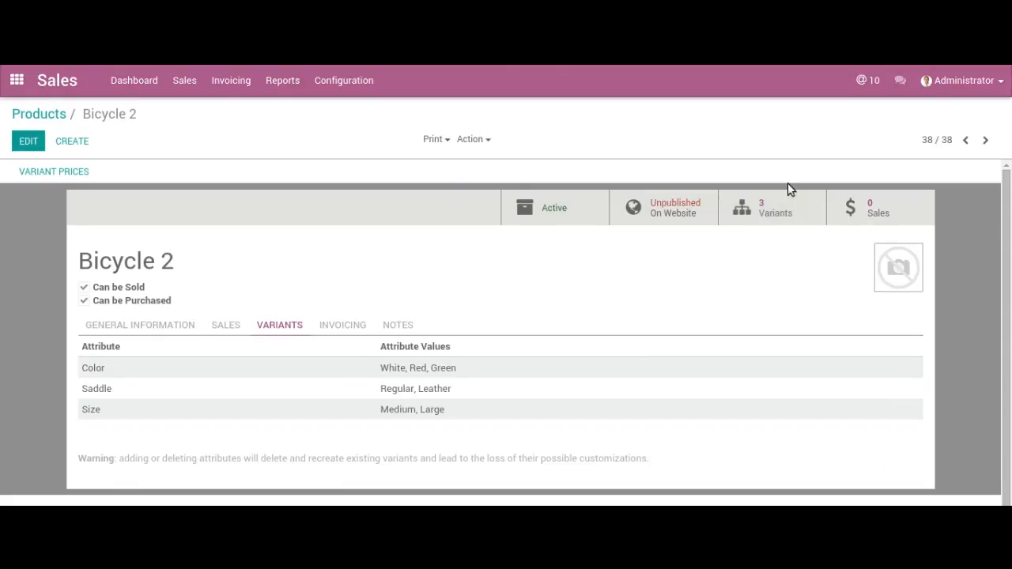
{"action": "left_click", "coordinate": [771, 210]}
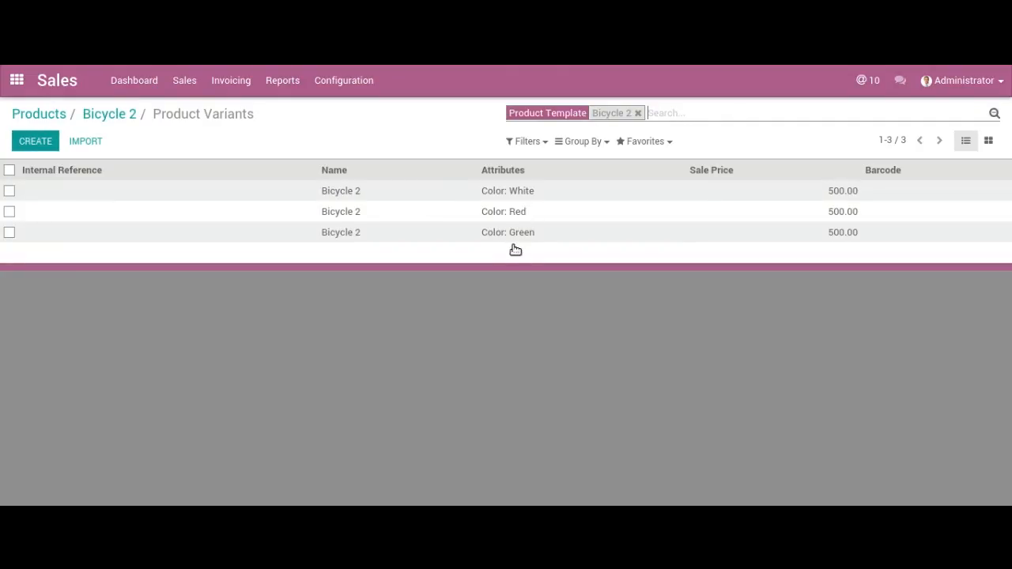
{"action": "left_click", "coordinate": [524, 192]}
- Set p1.jpeg as the White variant's image, save it and move on to the Red variant
{"action": "left_click", "coordinate": [29, 137]}
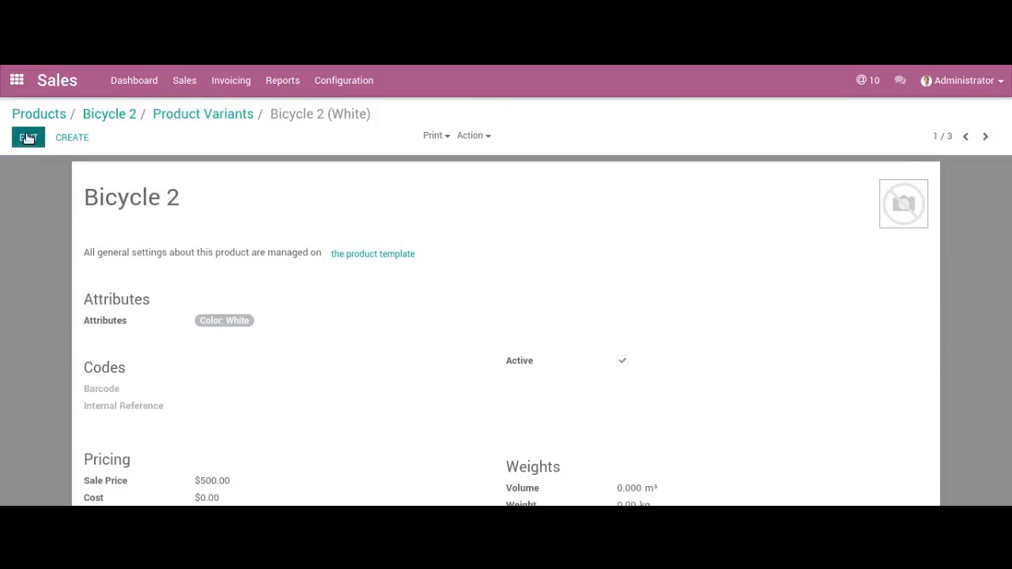
{"action": "left_click", "coordinate": [883, 193]}
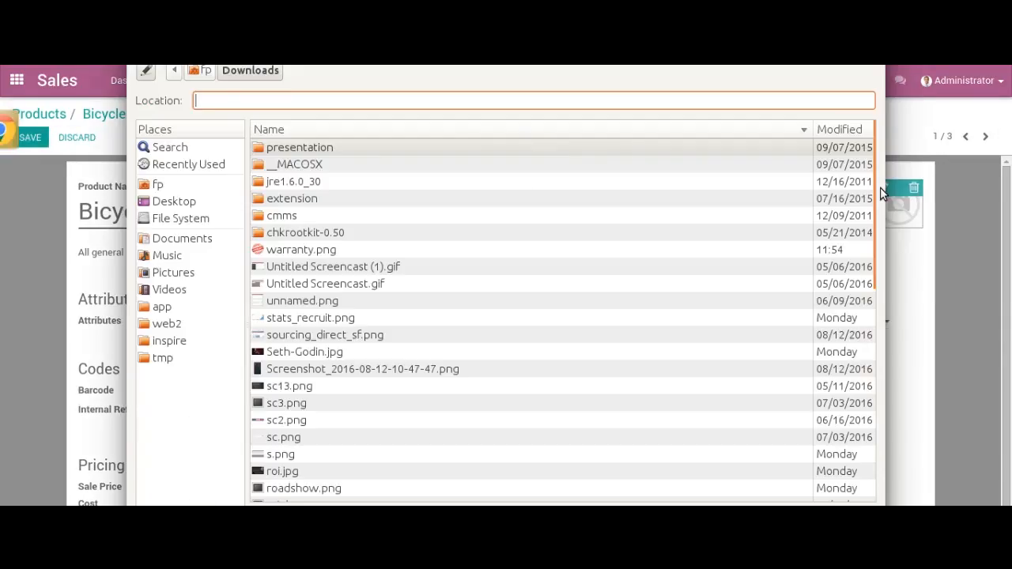
{"action": "type", "text": "p1.jpeg"}
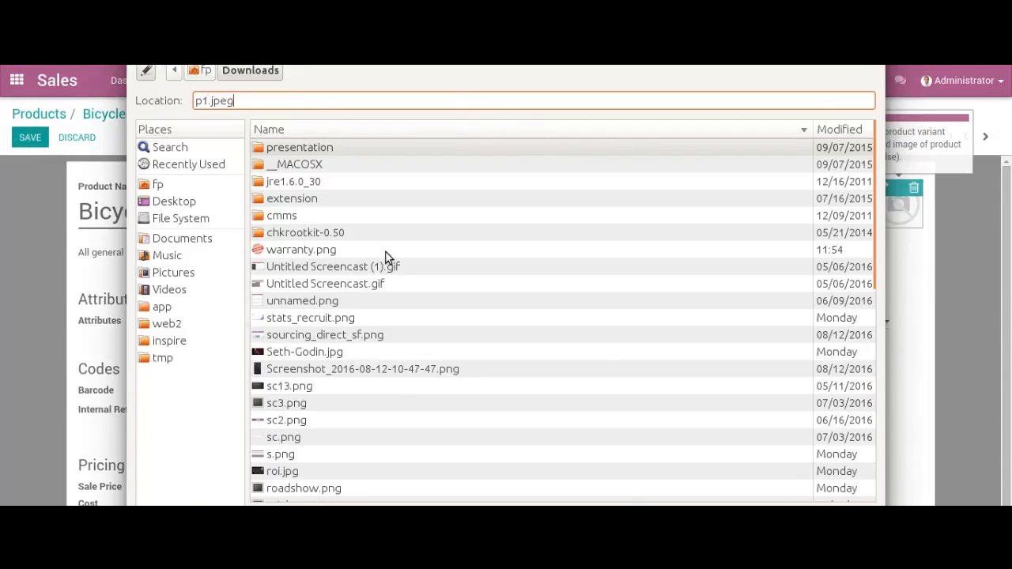
{"action": "key", "text": "Return"}
{"action": "left_click", "coordinate": [35, 140]}
{"action": "left_click", "coordinate": [985, 136]}
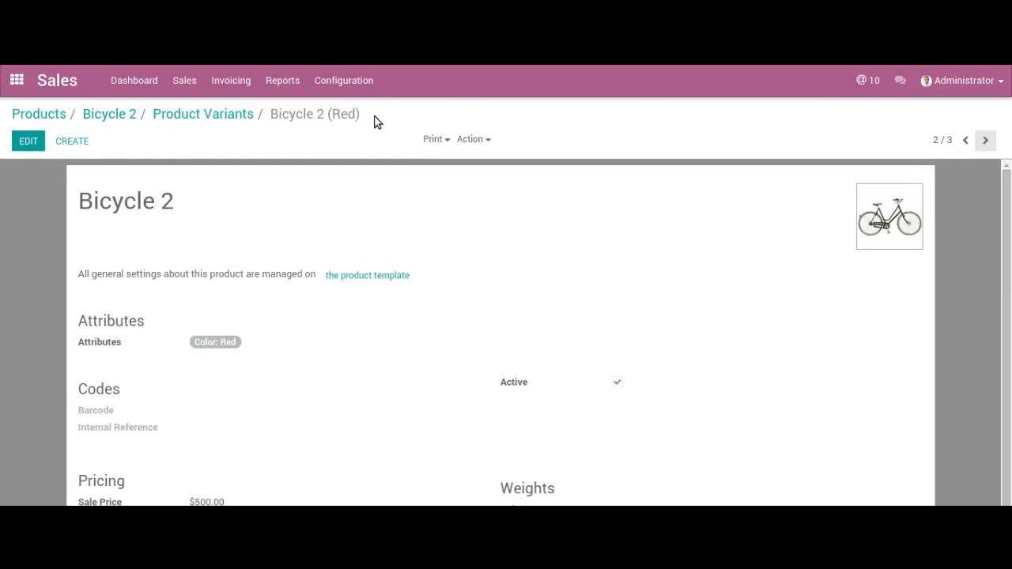
- Set p2.jpeg as the Red variant's image and save the variant
{"action": "left_click", "coordinate": [28, 137]}
{"action": "left_click", "coordinate": [868, 192]}
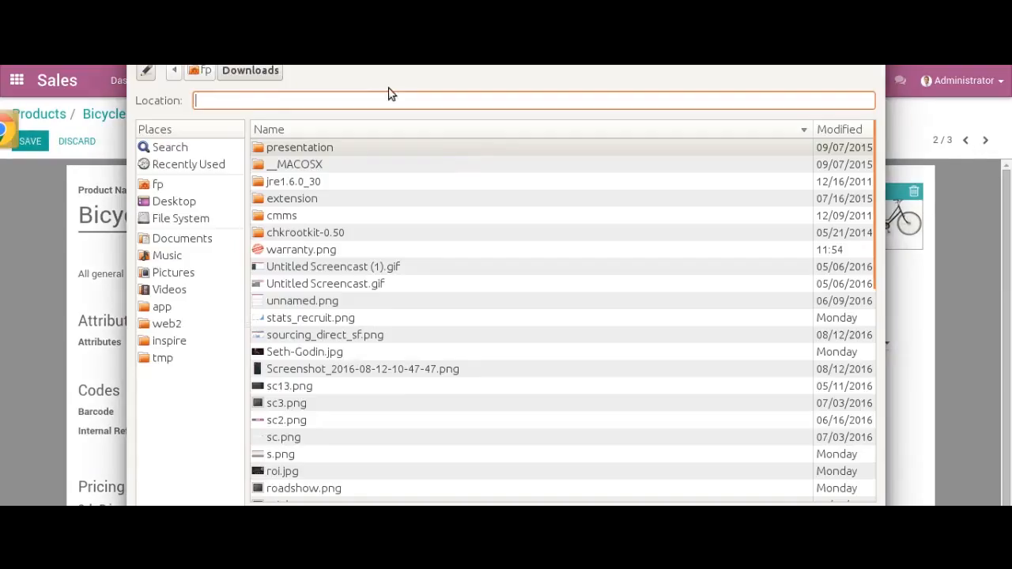
{"action": "type", "text": "p2.jpeg"}
{"action": "key", "text": "Return"}
{"action": "left_click", "coordinate": [32, 141]}
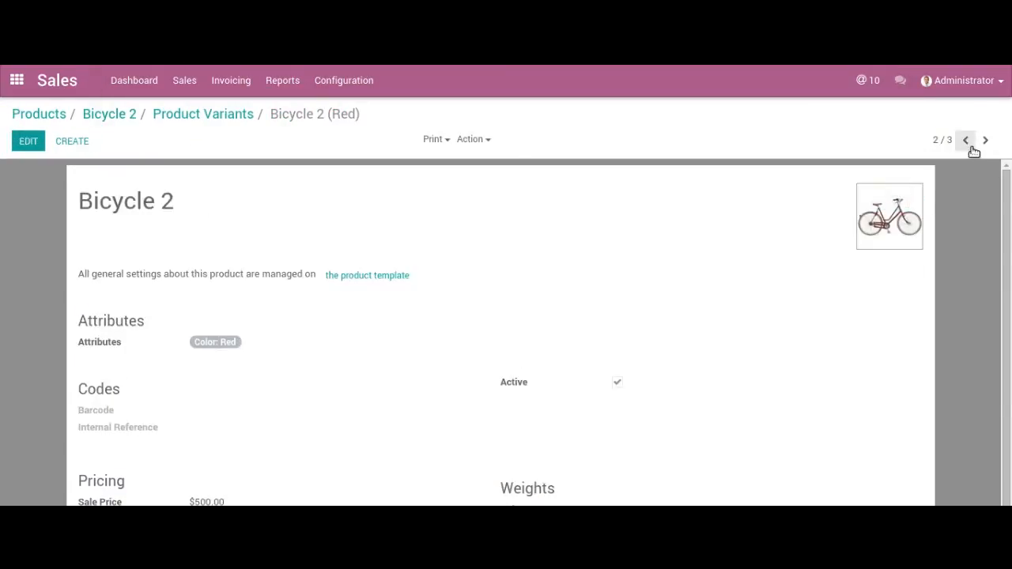
- Move on to the Green variant, set p3.jpeg as its image and save it
{"action": "left_click", "coordinate": [986, 140]}
{"action": "left_click", "coordinate": [23, 143]}
{"action": "mouse_move", "coordinate": [885, 204]}
{"action": "left_click", "coordinate": [865, 192]}
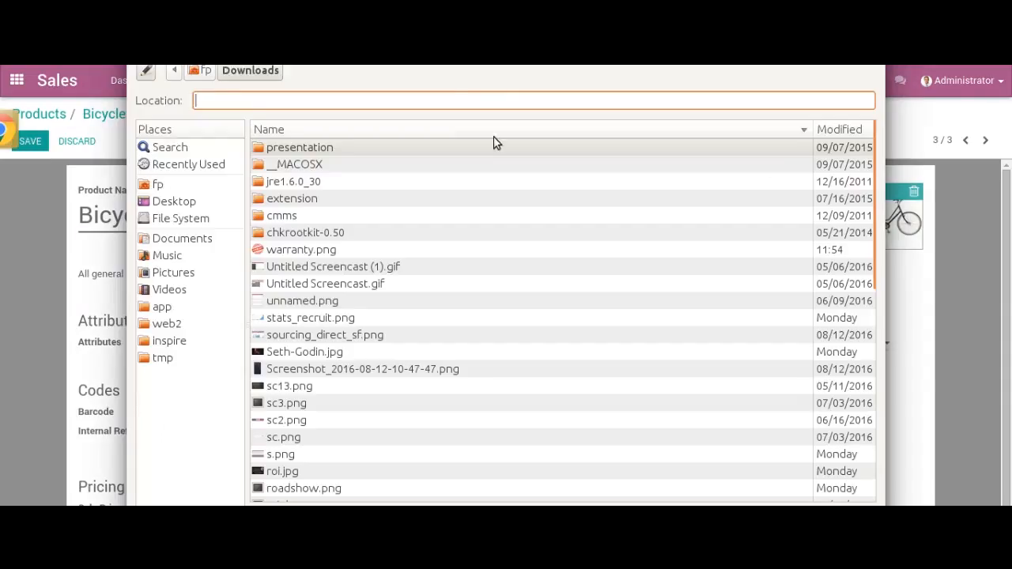
{"action": "type", "text": "p3.jpeg"}
{"action": "key", "text": "Return"}
{"action": "left_click", "coordinate": [30, 142]}
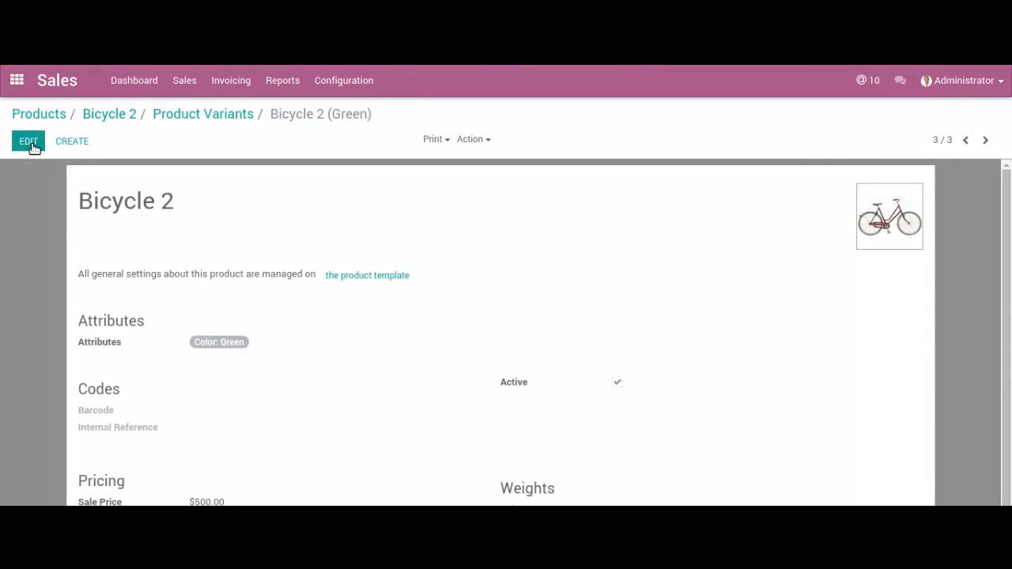
- View Bicycle 2 on the website and try the Leather saddle with the Large and Medium sizes
{"action": "left_click", "coordinate": [215, 114]}
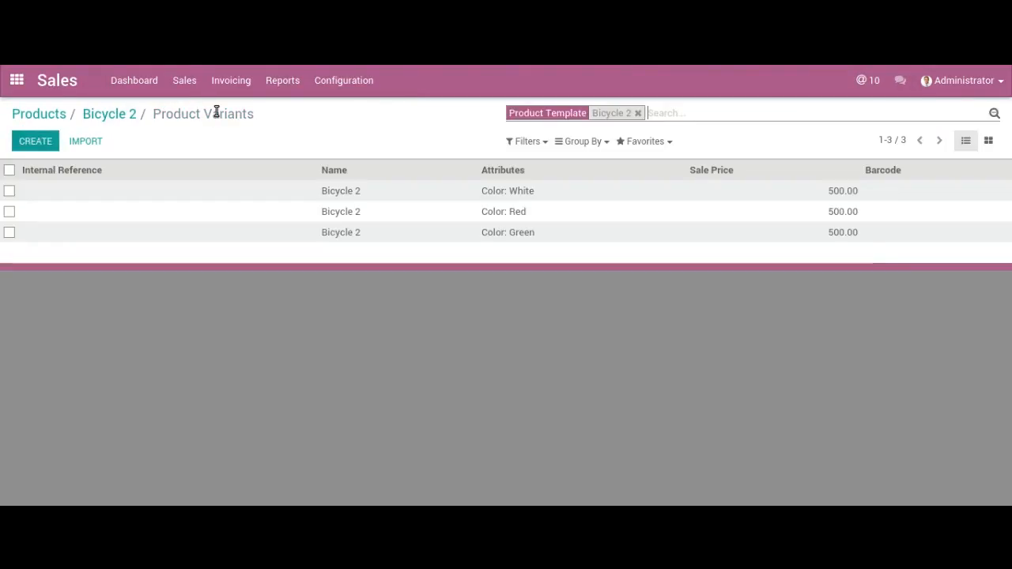
{"action": "left_click", "coordinate": [117, 119]}
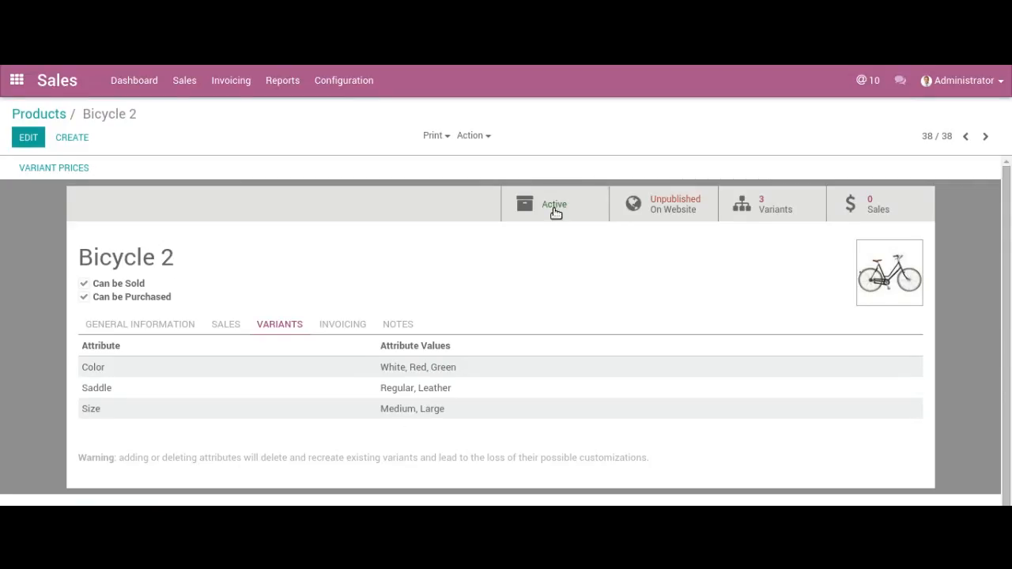
{"action": "left_click", "coordinate": [635, 207]}
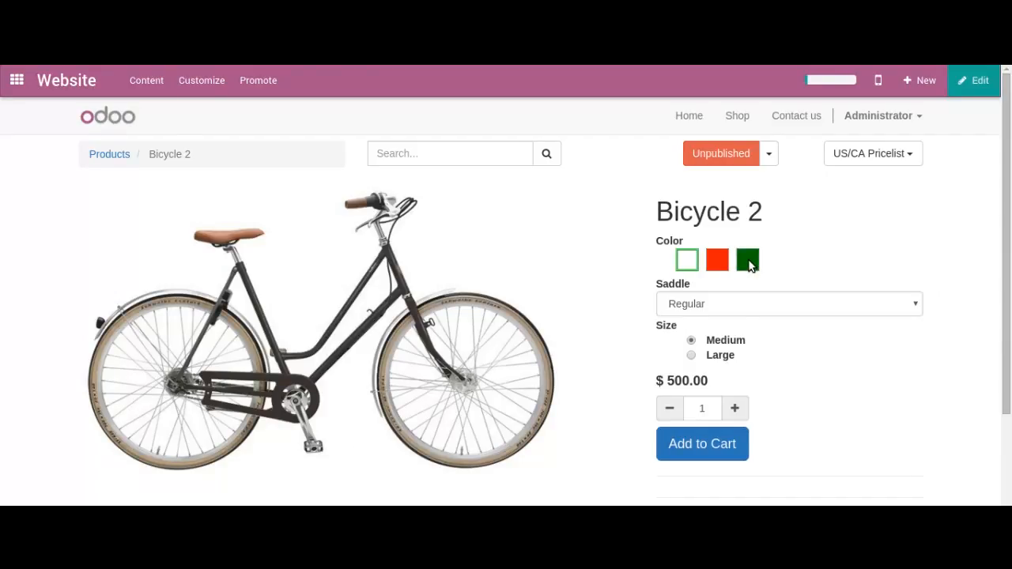
{"action": "left_click", "coordinate": [743, 309]}
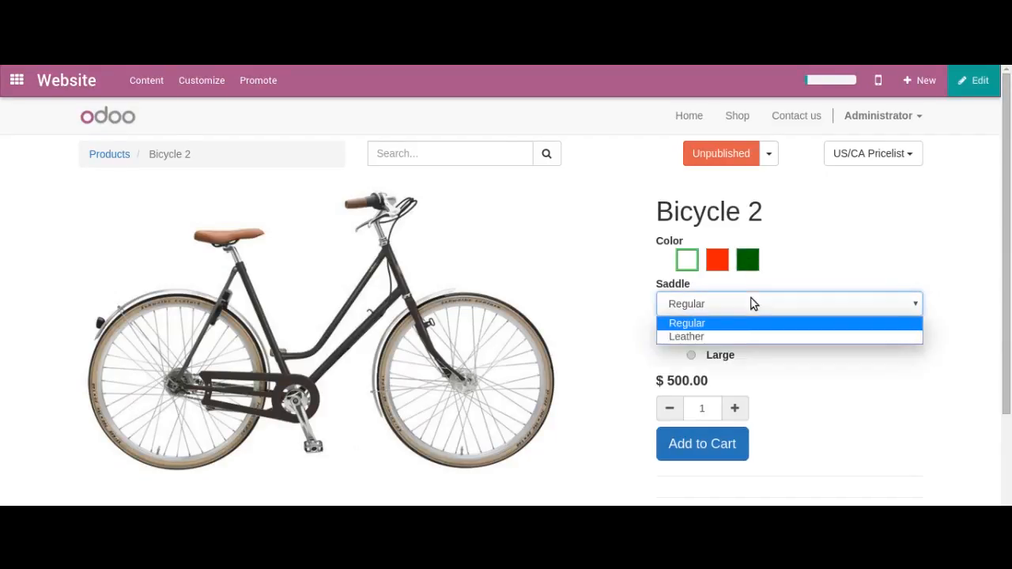
{"action": "left_click", "coordinate": [735, 336]}
{"action": "left_click", "coordinate": [692, 356]}
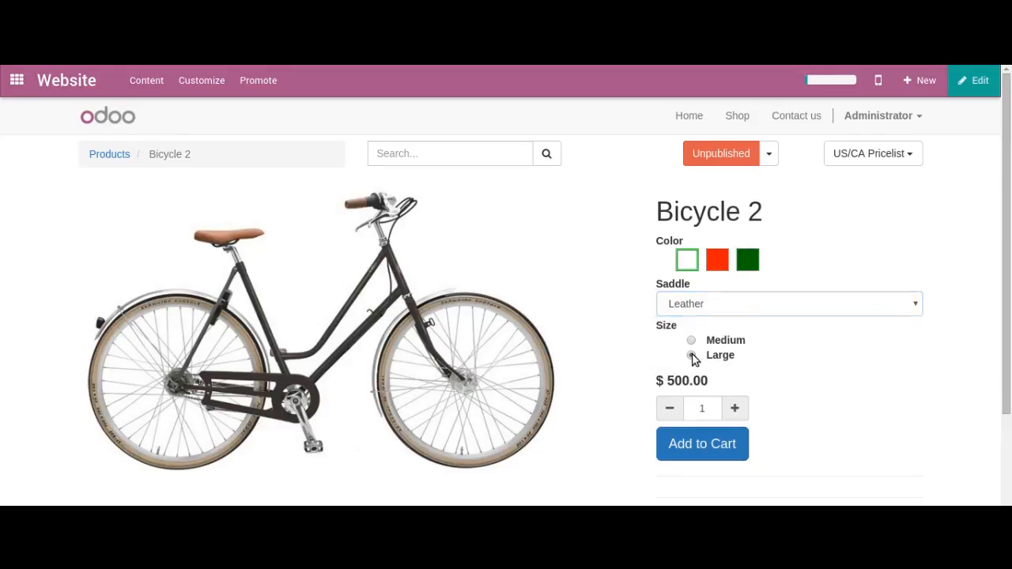
{"action": "left_click", "coordinate": [693, 340]}
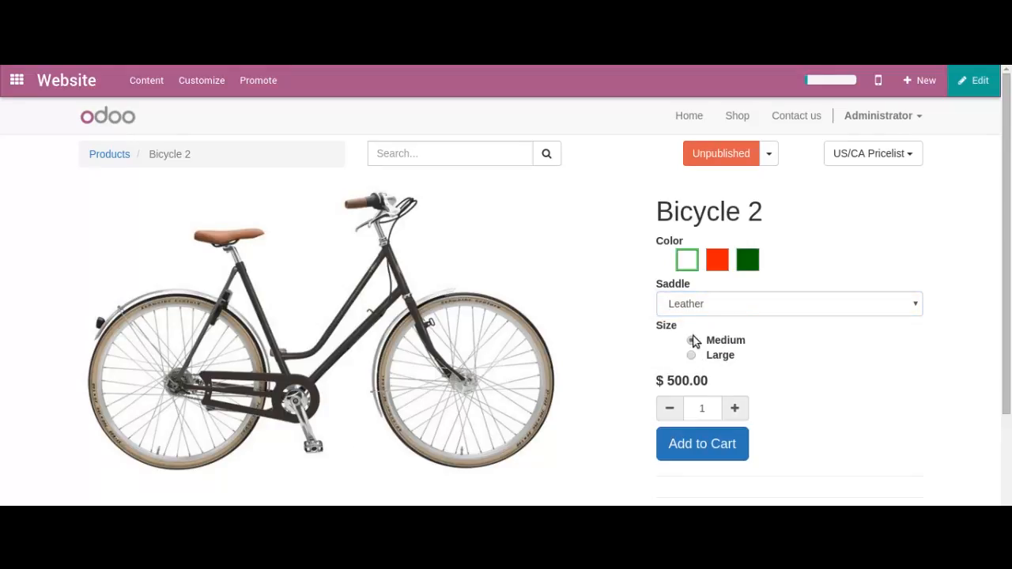
- Compare the product images of the Red, Green and White colors on the Bicycle 2 website page
{"action": "left_click", "coordinate": [718, 260]}
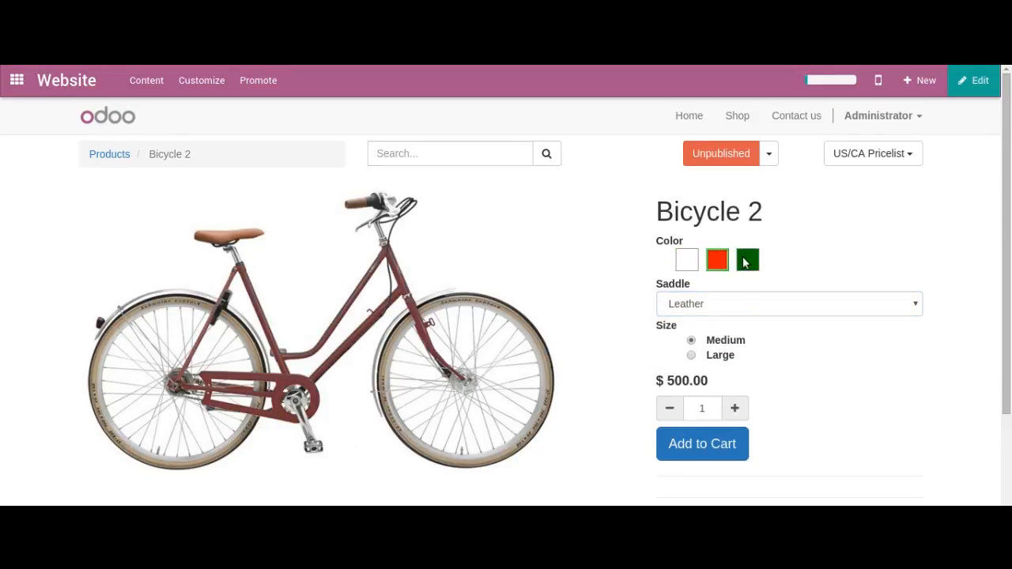
{"action": "left_click", "coordinate": [746, 261]}
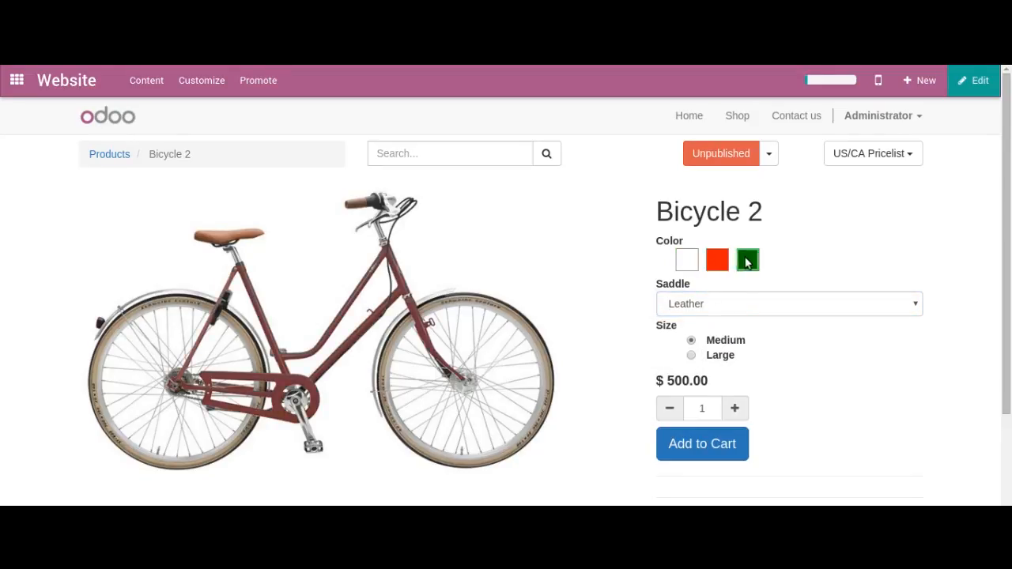
{"action": "left_click", "coordinate": [687, 261]}
{"action": "left_click", "coordinate": [717, 262]}
{"action": "left_click", "coordinate": [745, 261]}
{"action": "left_click", "coordinate": [718, 263]}
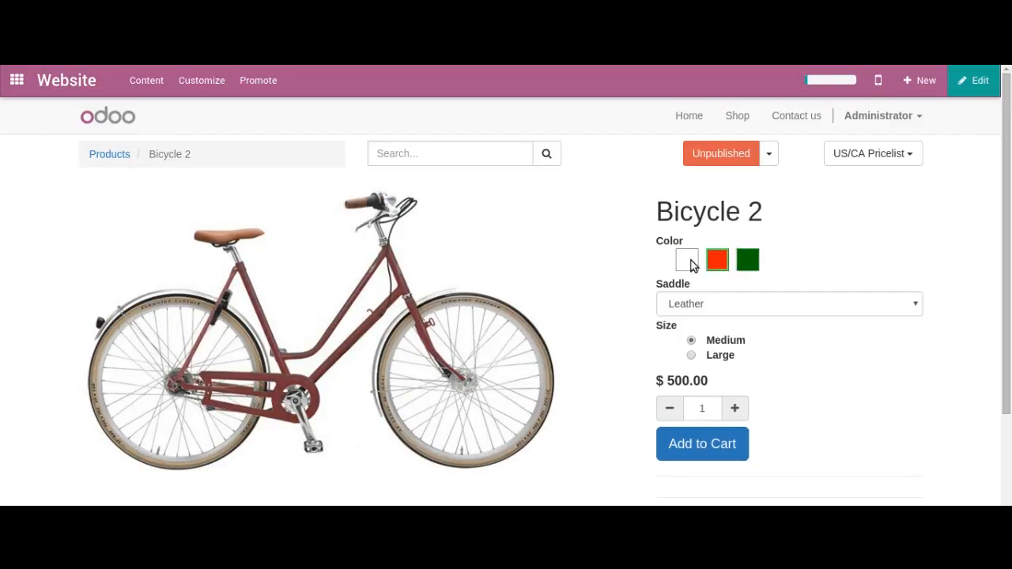
{"action": "left_click", "coordinate": [687, 262]}
- Choose the Regular saddle and the Red color to check the price of that combination
{"action": "left_click", "coordinate": [711, 315]}
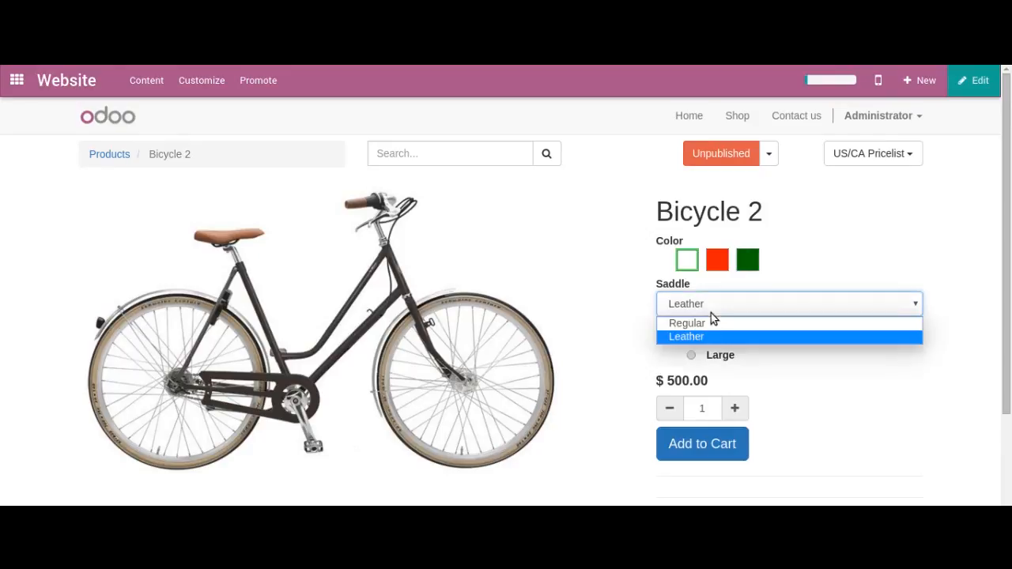
{"action": "left_click", "coordinate": [709, 320]}
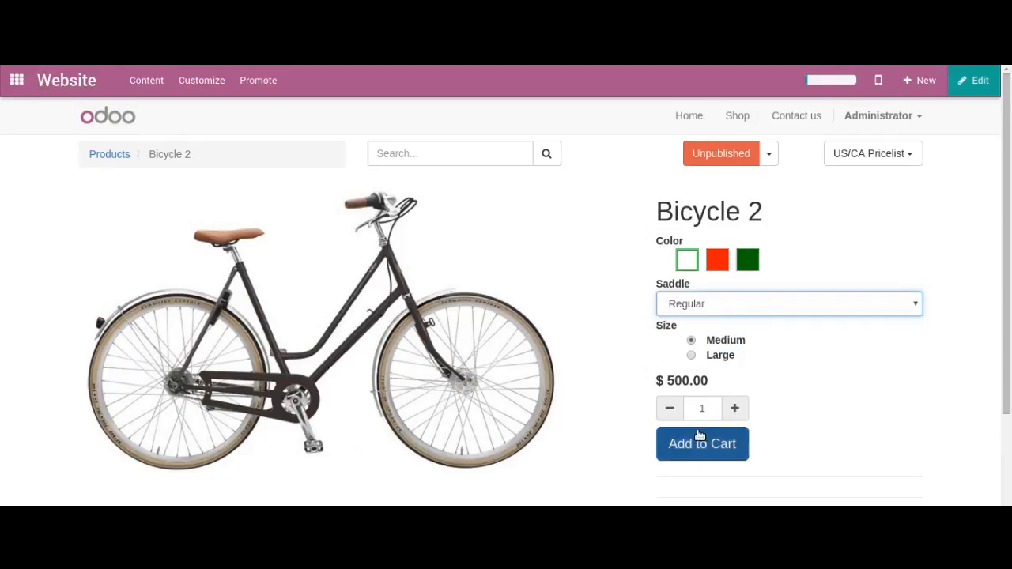
{"action": "left_click", "coordinate": [712, 267]}
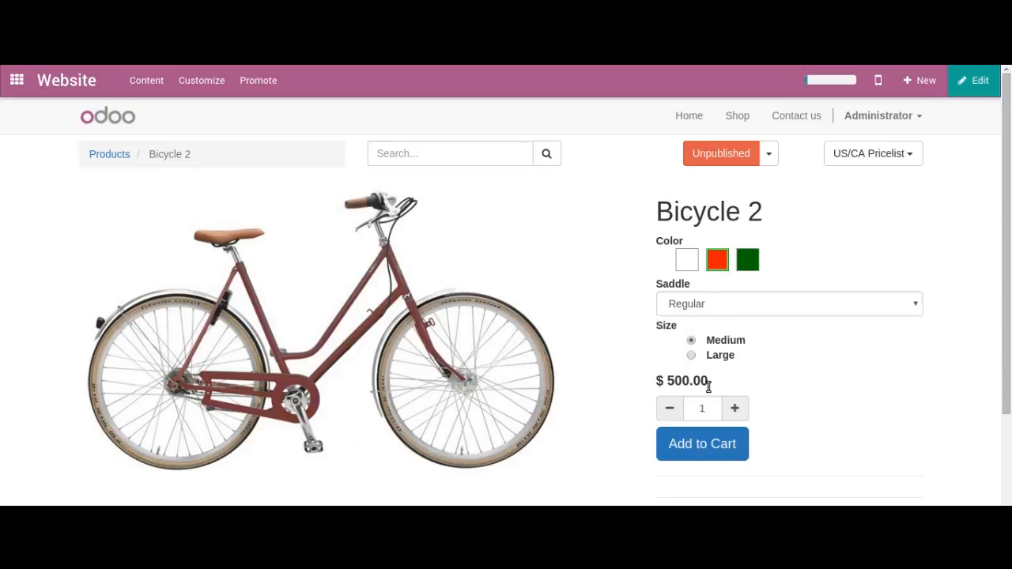
- Open the Bicycle 2 product form from its website page and set the Red color's extra price to 10 in the variant prices
{"action": "left_click", "coordinate": [769, 159]}
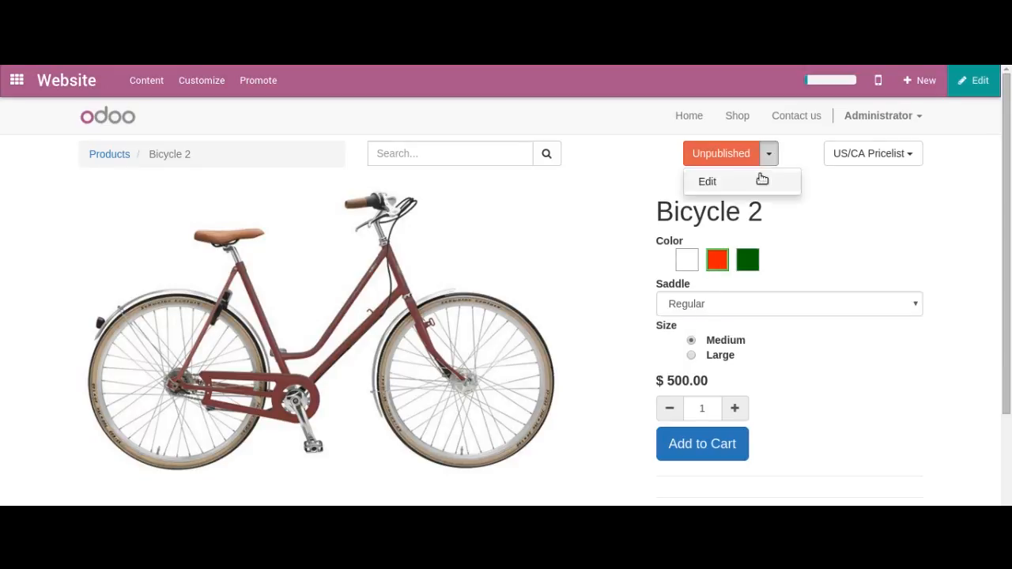
{"action": "left_click", "coordinate": [749, 183]}
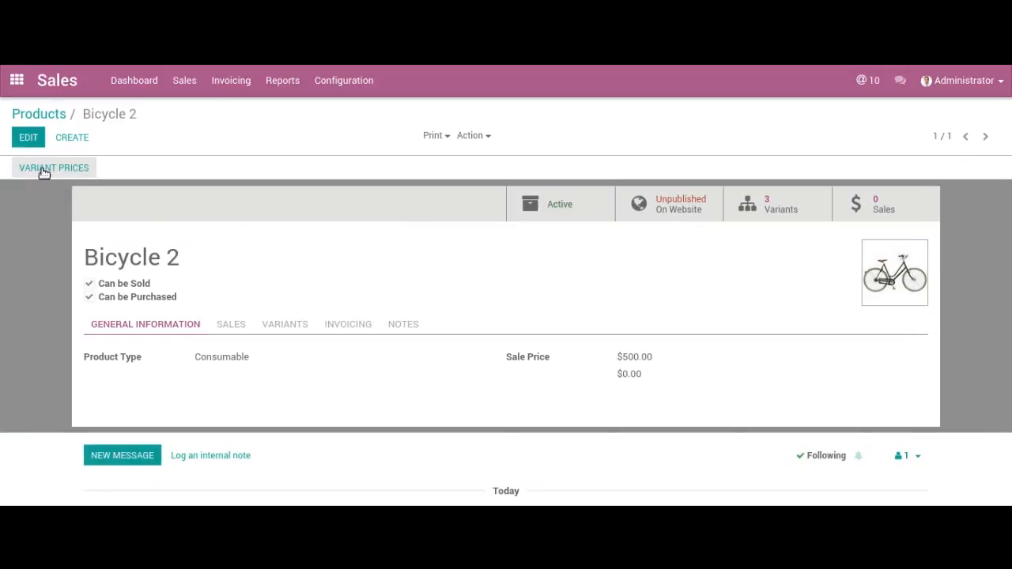
{"action": "left_click", "coordinate": [45, 171]}
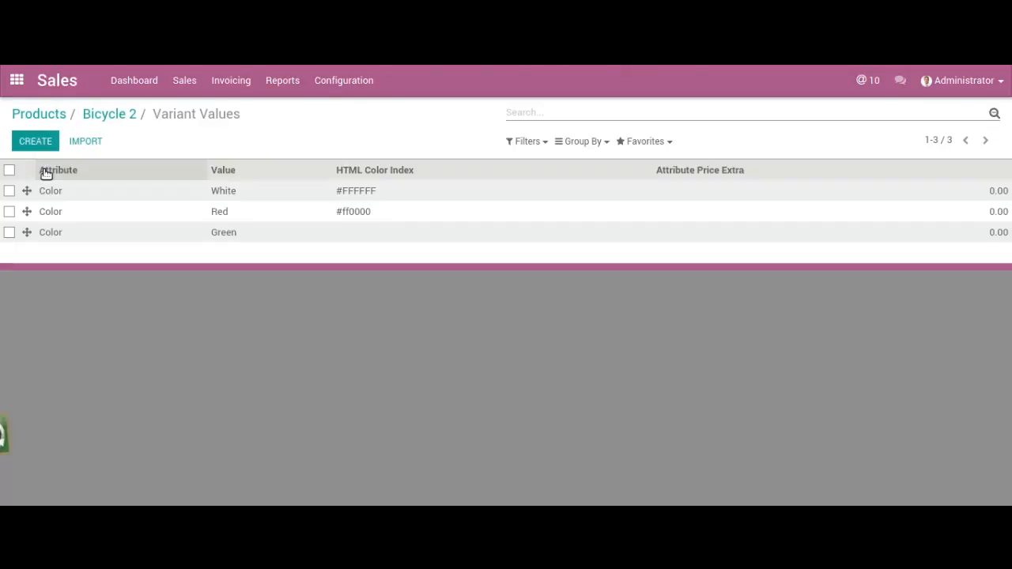
{"action": "left_click", "coordinate": [837, 209]}
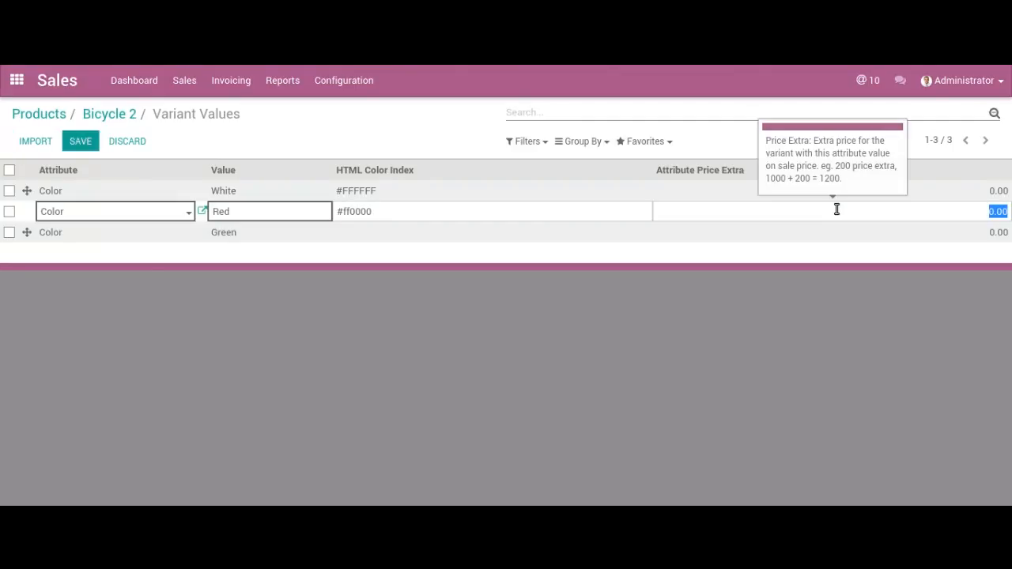
{"action": "type", "text": "10"}
{"action": "key", "text": "Return"}
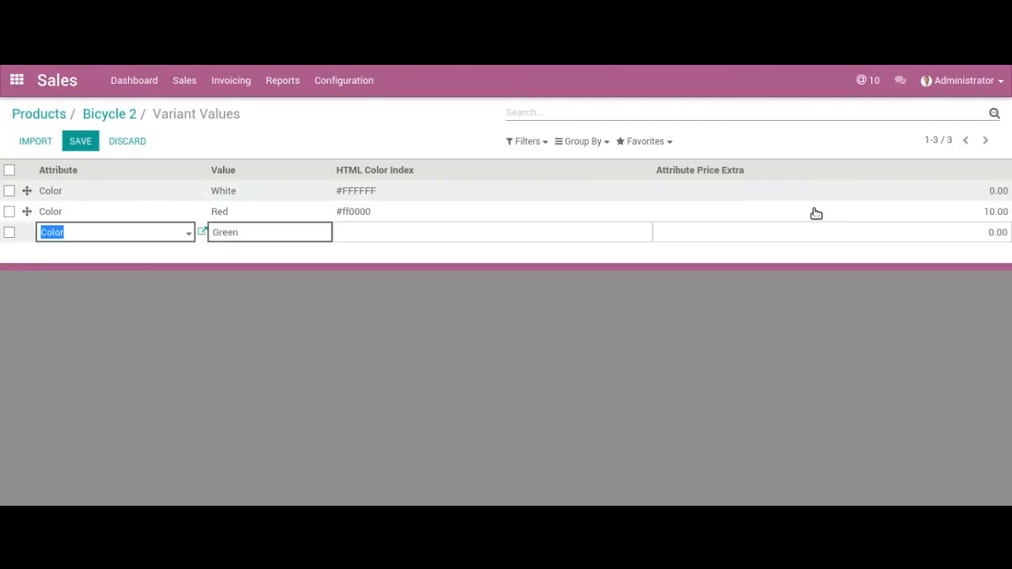
- Reopen Bicycle 2 on the website and compare the prices of the Red and White colors
{"action": "left_click", "coordinate": [117, 113]}
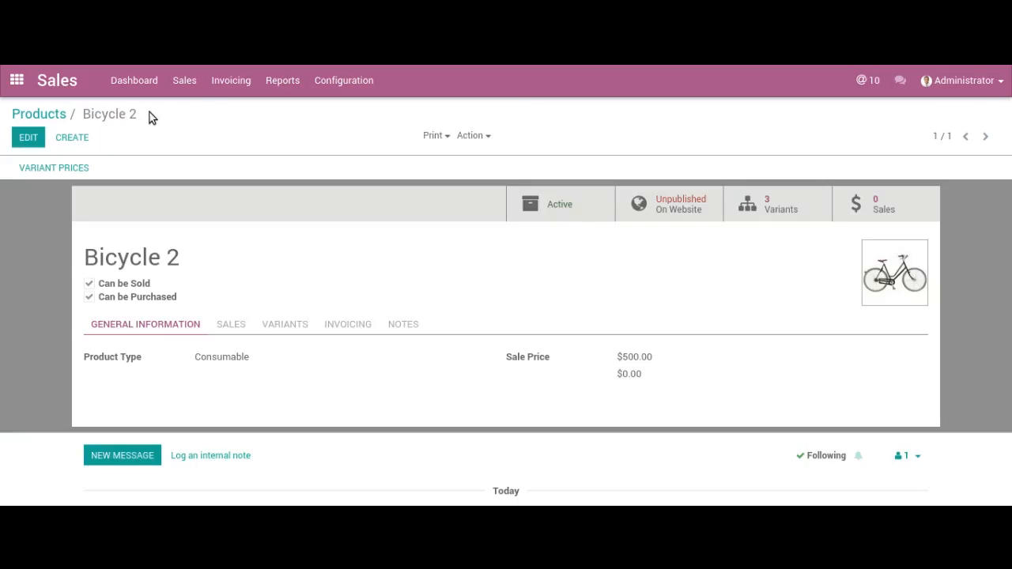
{"action": "left_click", "coordinate": [672, 213]}
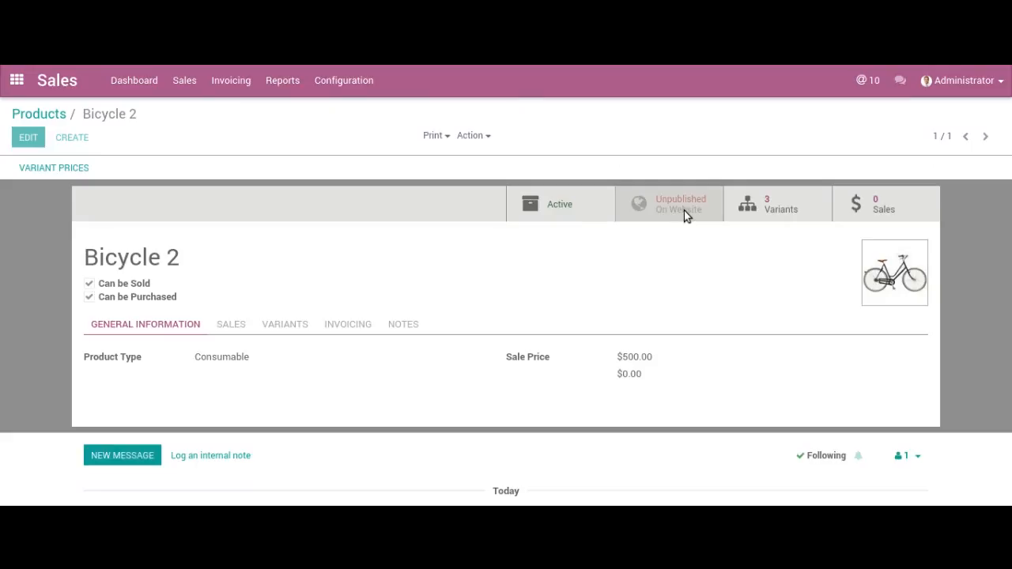
{"action": "left_click", "coordinate": [717, 262]}
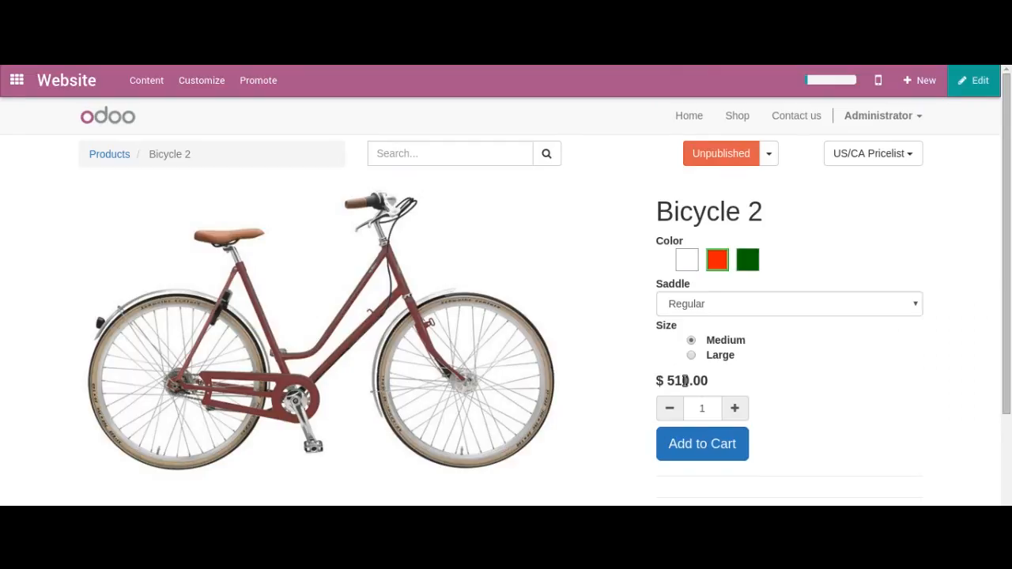
{"action": "left_click", "coordinate": [688, 260]}
{"action": "left_click", "coordinate": [714, 263]}
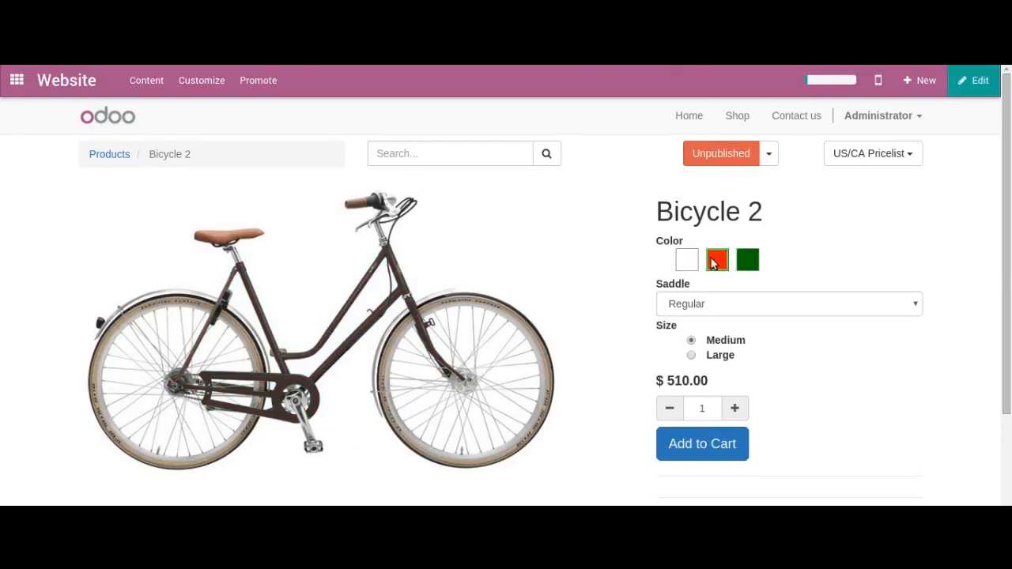
- Add one Green Bicycle 2 to the shopping cart and continue shopping
{"action": "left_click", "coordinate": [743, 262]}
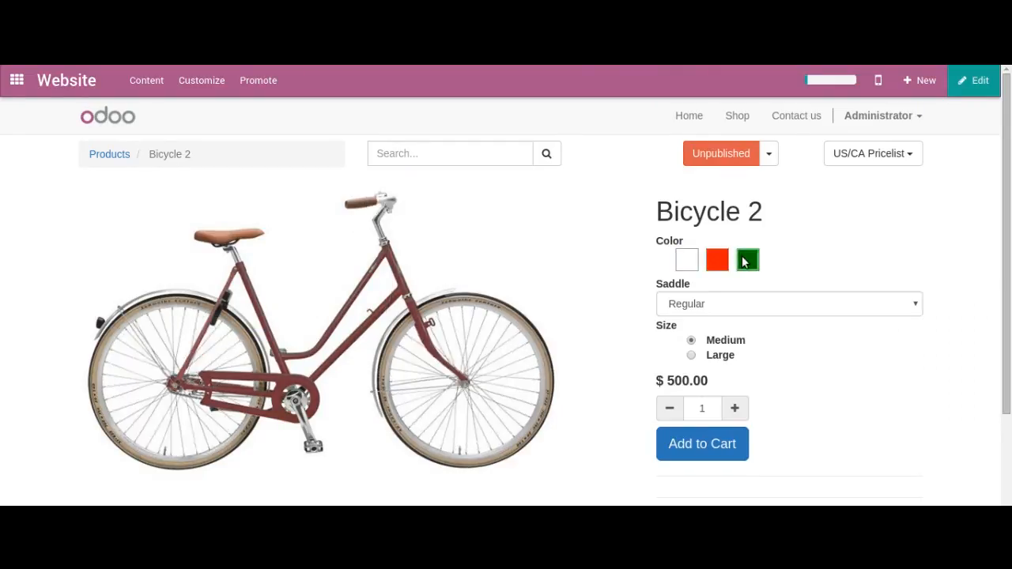
{"action": "left_click", "coordinate": [697, 448]}
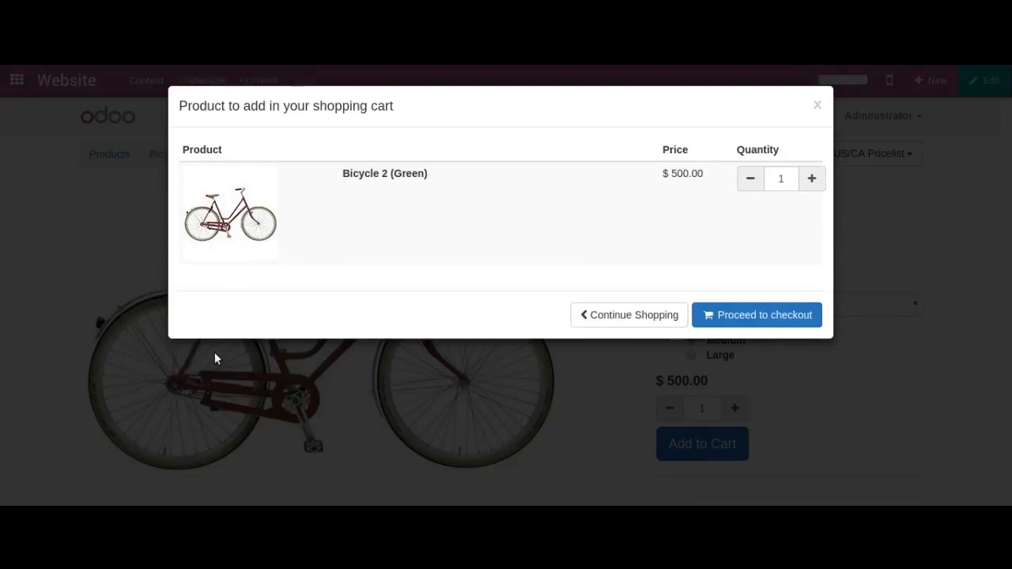
{"action": "left_click", "coordinate": [629, 316]}
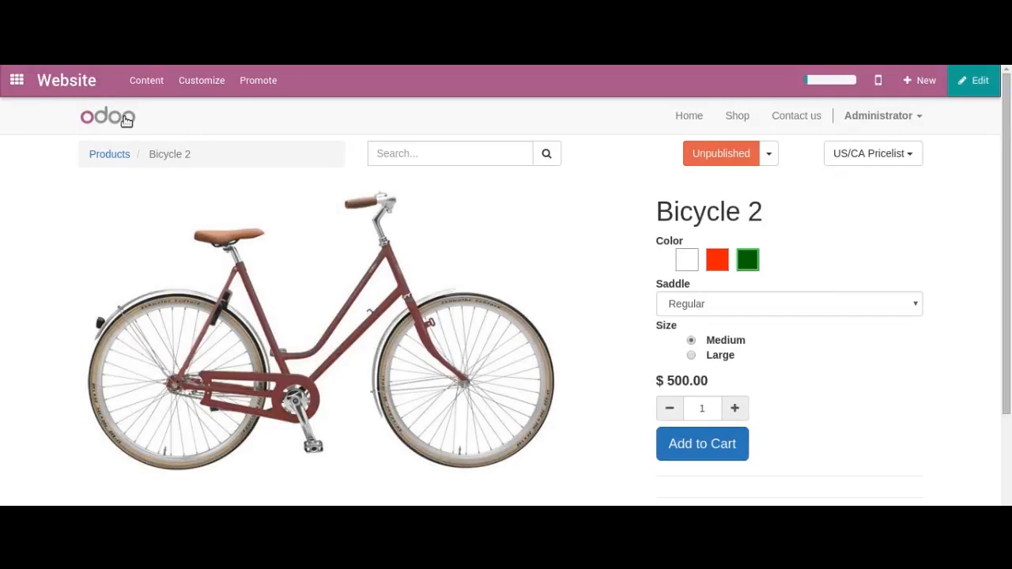
- Search all modules for "option" without the Apps filter to check the optional products module
{"action": "left_click", "coordinate": [21, 82]}
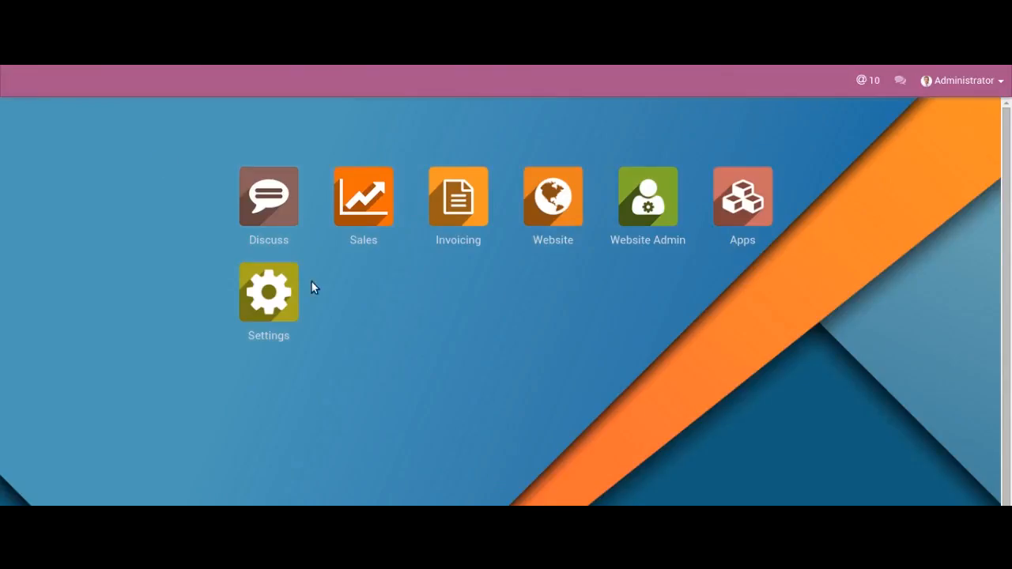
{"action": "left_click", "coordinate": [723, 199]}
{"action": "type", "text": "option"}
{"action": "key", "text": "Return"}
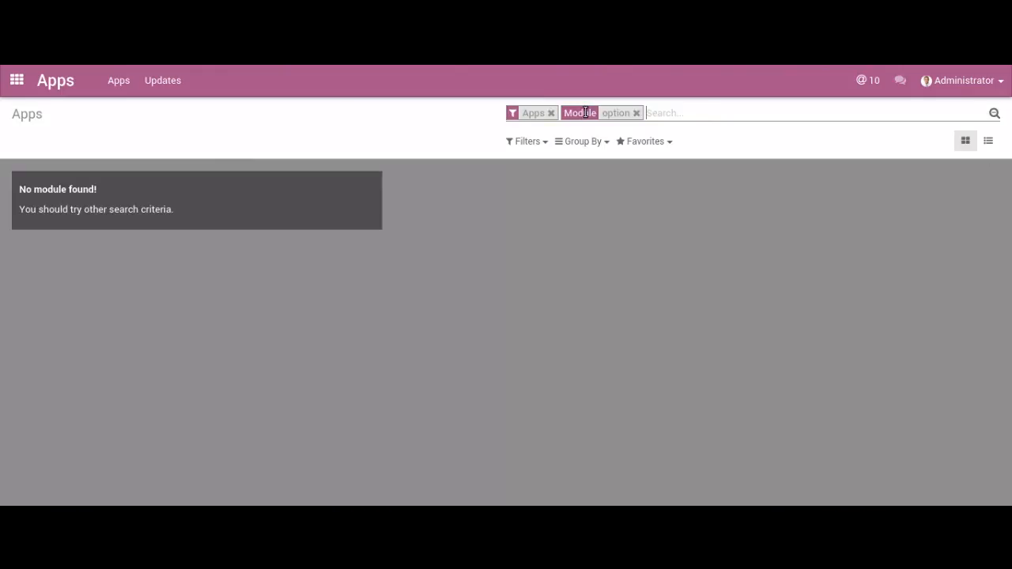
{"action": "left_click", "coordinate": [552, 113]}
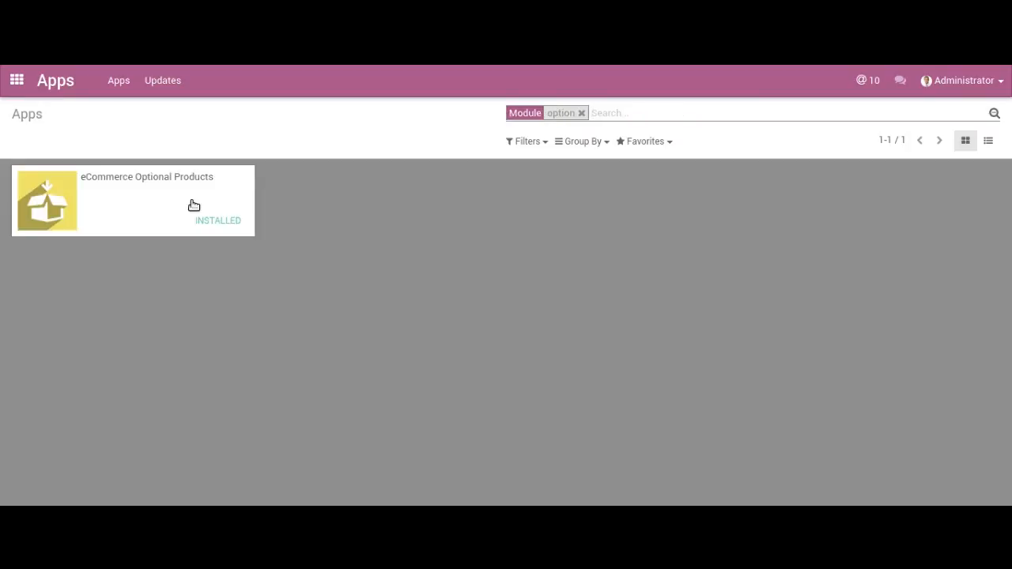
- Search the Sales products for "2" and open Bicycle 2
{"action": "left_click", "coordinate": [16, 80]}
{"action": "left_click", "coordinate": [373, 194]}
{"action": "left_click", "coordinate": [185, 80]}
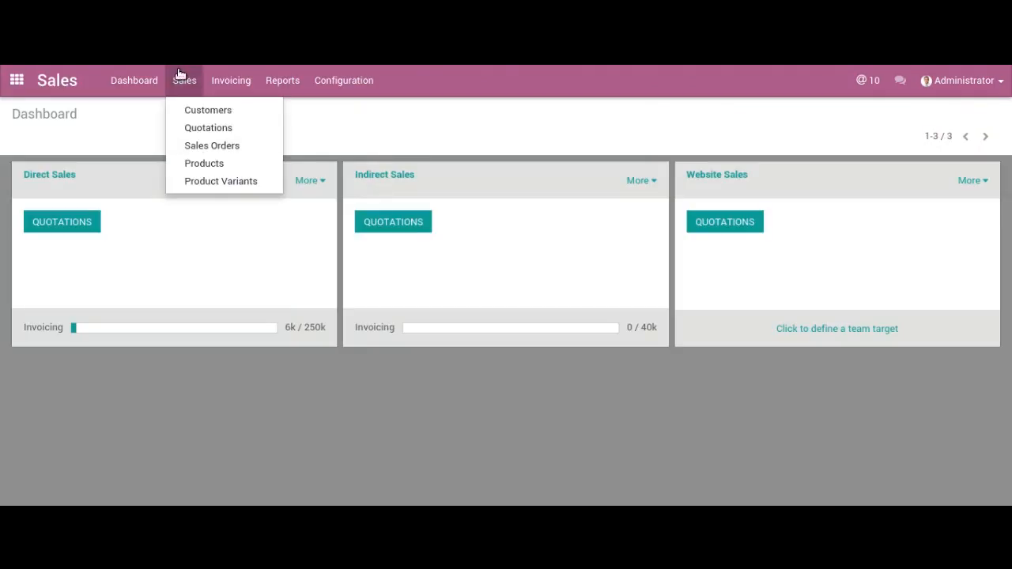
{"action": "left_click", "coordinate": [195, 163]}
{"action": "type", "text": "2"}
{"action": "key", "text": "Return"}
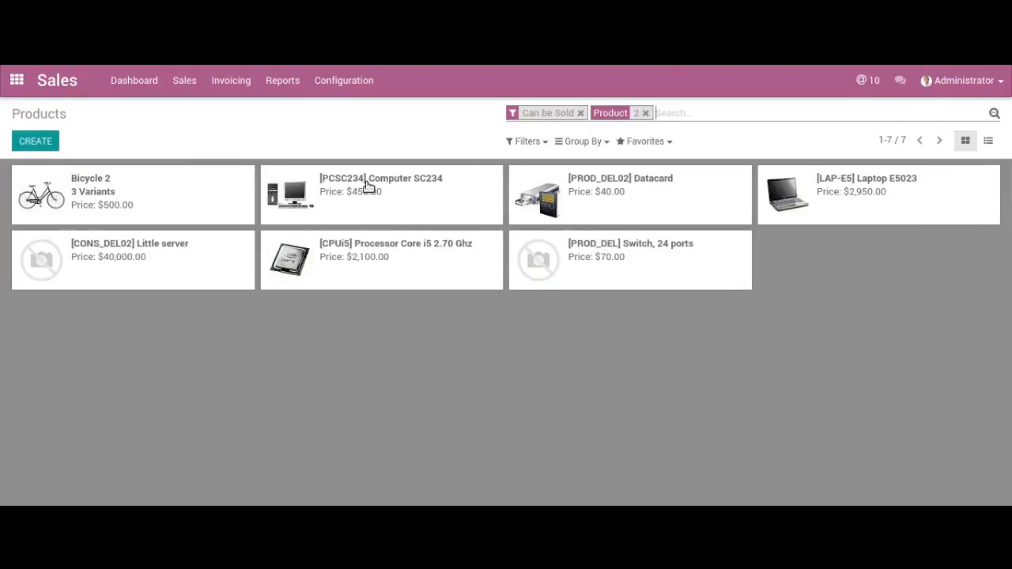
{"action": "left_click", "coordinate": [230, 189]}
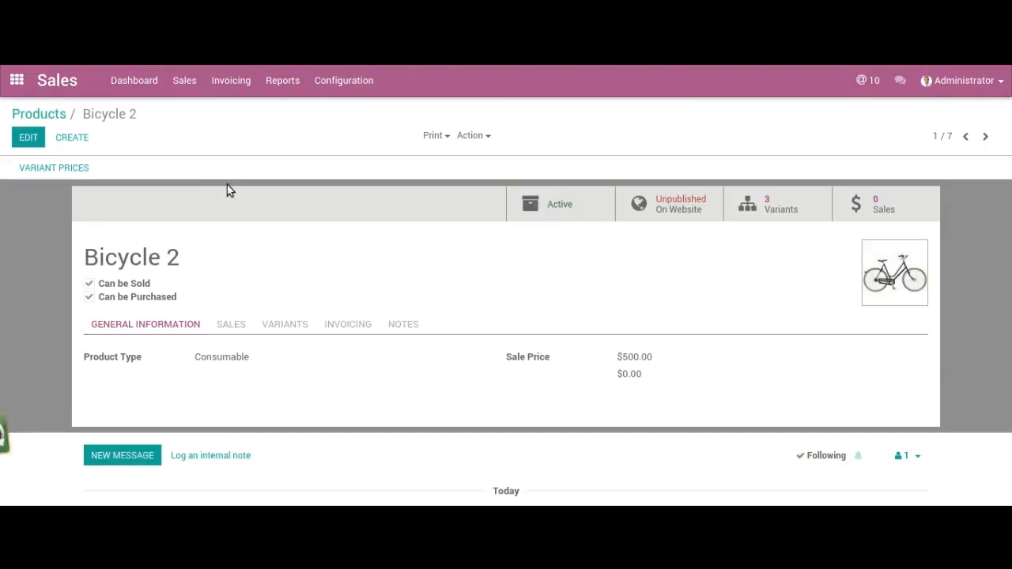
- Add Warranty to Bicycle 2's optional products, save the product and return to the products list
{"action": "left_click", "coordinate": [30, 136]}
{"action": "left_click", "coordinate": [226, 335]}
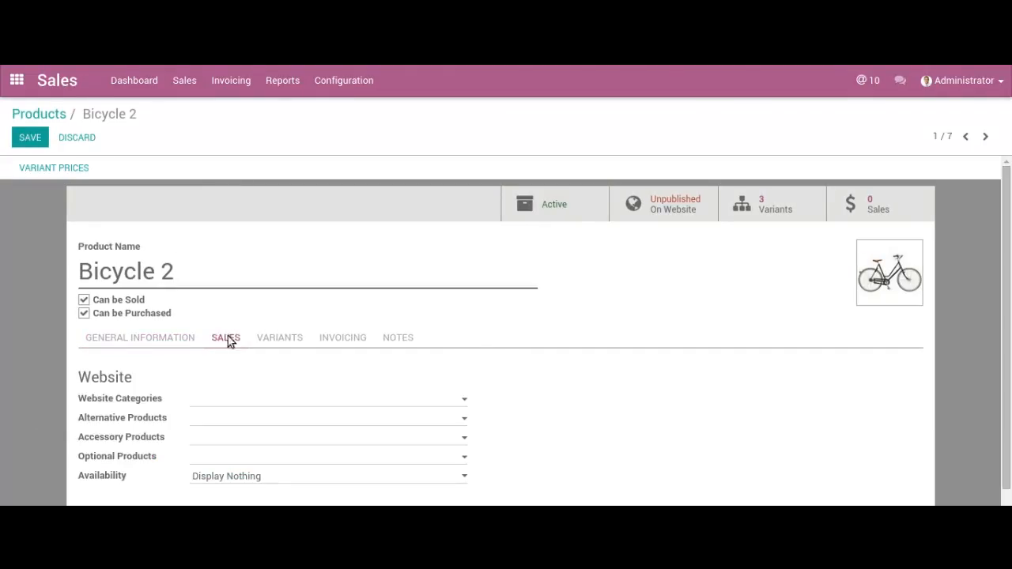
{"action": "left_click", "coordinate": [229, 461]}
{"action": "type", "text": "warr"}
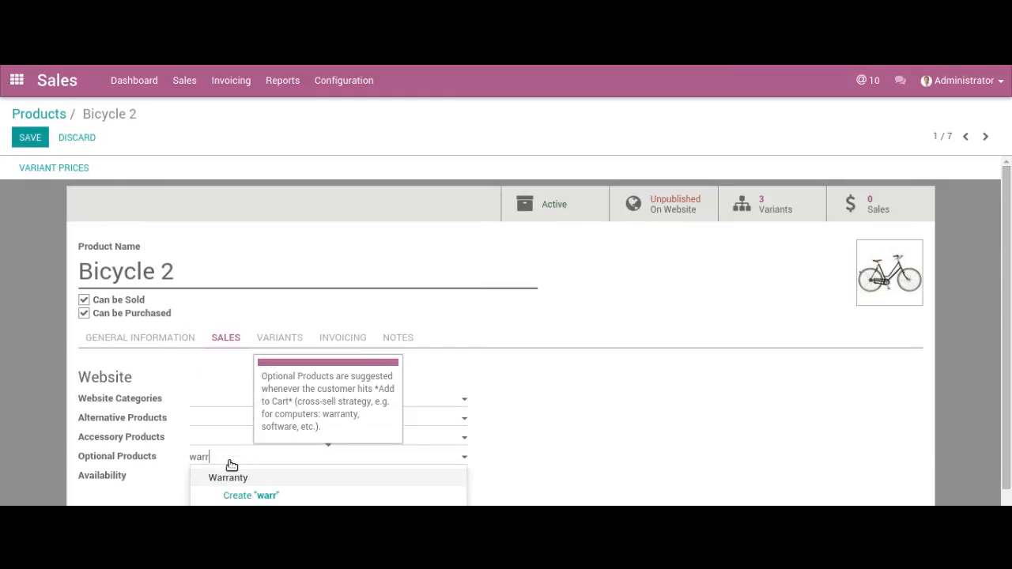
{"action": "key", "text": "Return"}
{"action": "left_click", "coordinate": [45, 137]}
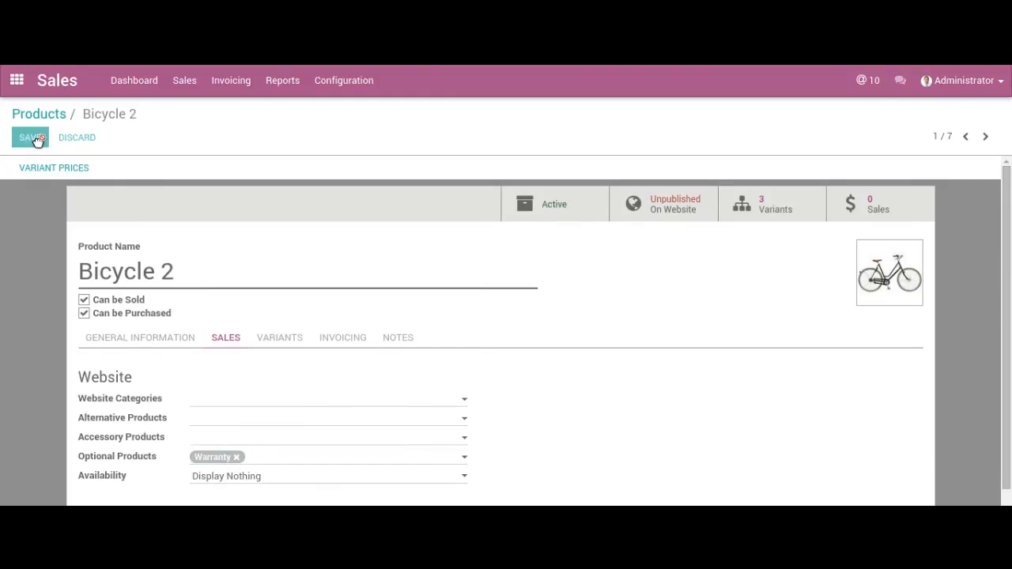
{"action": "left_click", "coordinate": [44, 115]}
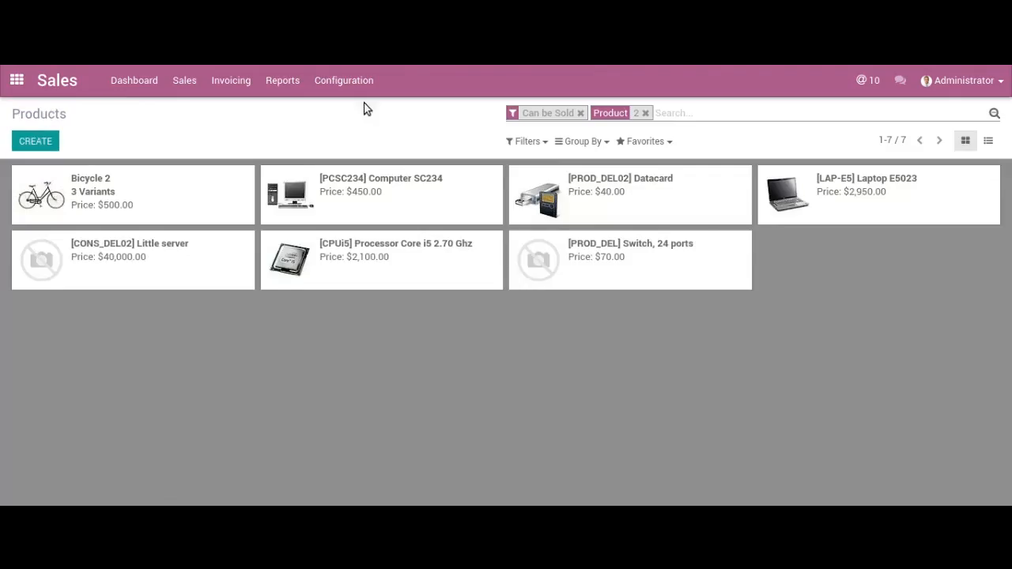
- Search the products for "warran", open the Warranty product and check its variant attributes
{"action": "left_click", "coordinate": [696, 112]}
{"action": "type", "text": "warran"}
{"action": "key", "text": "Return"}
{"action": "left_click", "coordinate": [112, 202]}
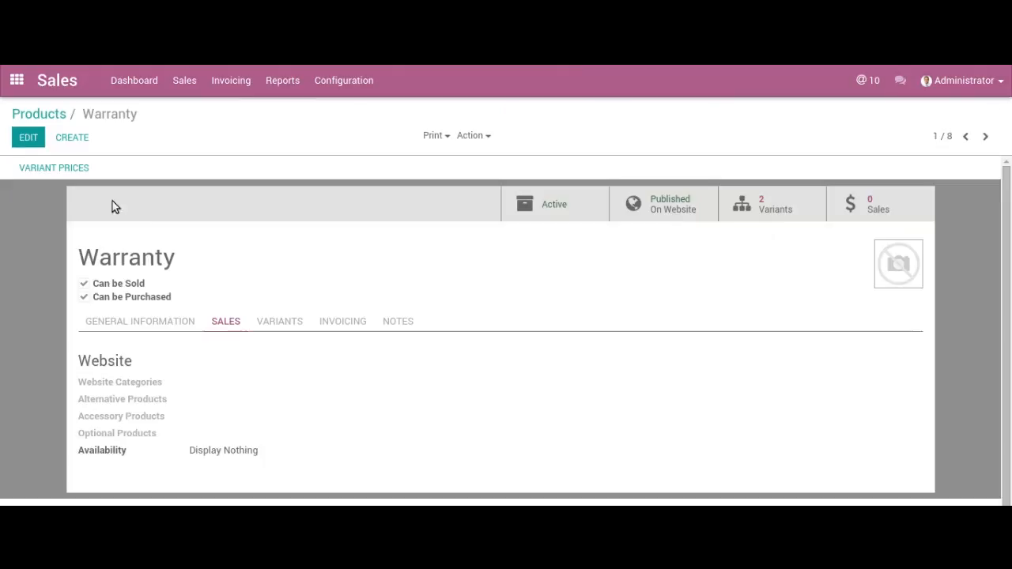
{"action": "left_click", "coordinate": [269, 321]}
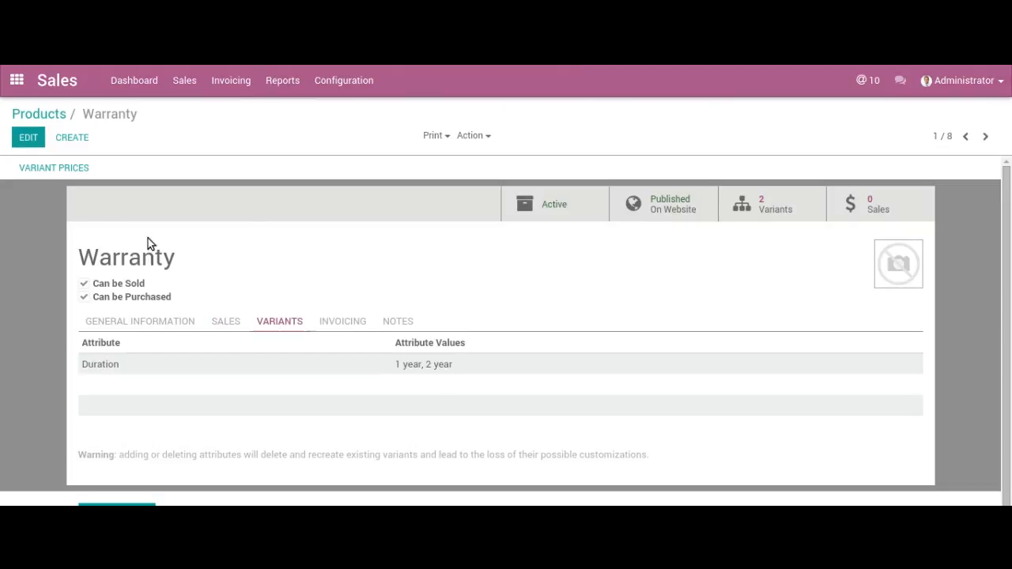
- Open Bicycle 2's page on the website from its product record and add one White bicycle to the cart
{"action": "left_click", "coordinate": [47, 115]}
{"action": "left_click", "coordinate": [356, 199]}
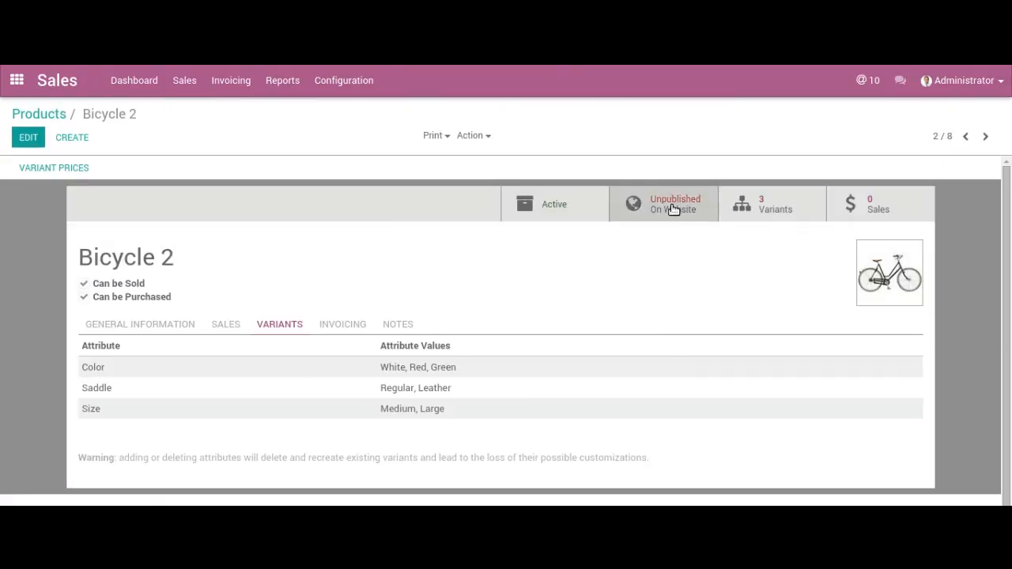
{"action": "left_click", "coordinate": [660, 199]}
{"action": "left_click", "coordinate": [700, 445]}
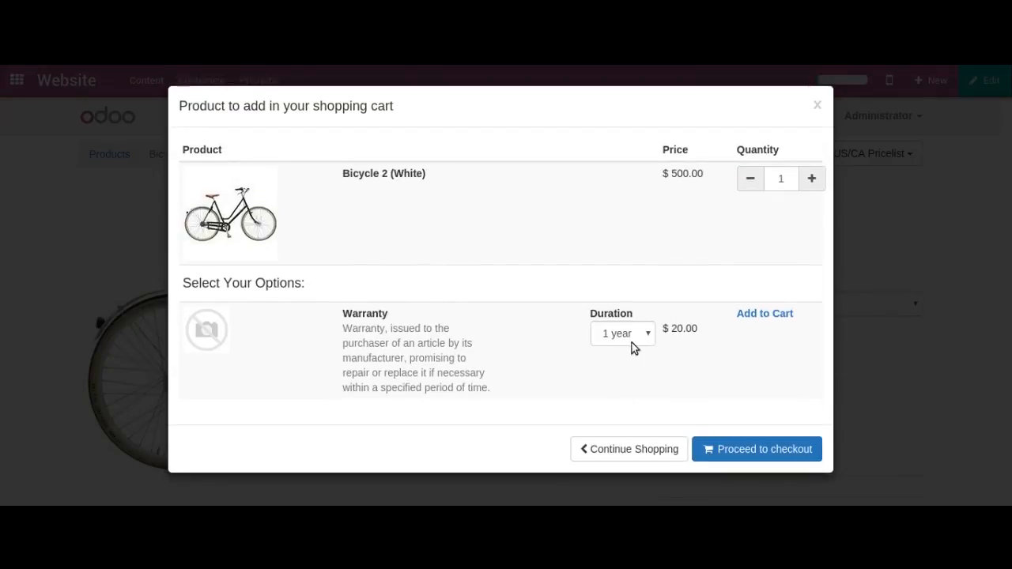
- Add the Warranty option with a 2 year duration to the cart and proceed to checkout
{"action": "left_click", "coordinate": [631, 342]}
{"action": "left_click", "coordinate": [620, 365]}
{"action": "left_click", "coordinate": [763, 314]}
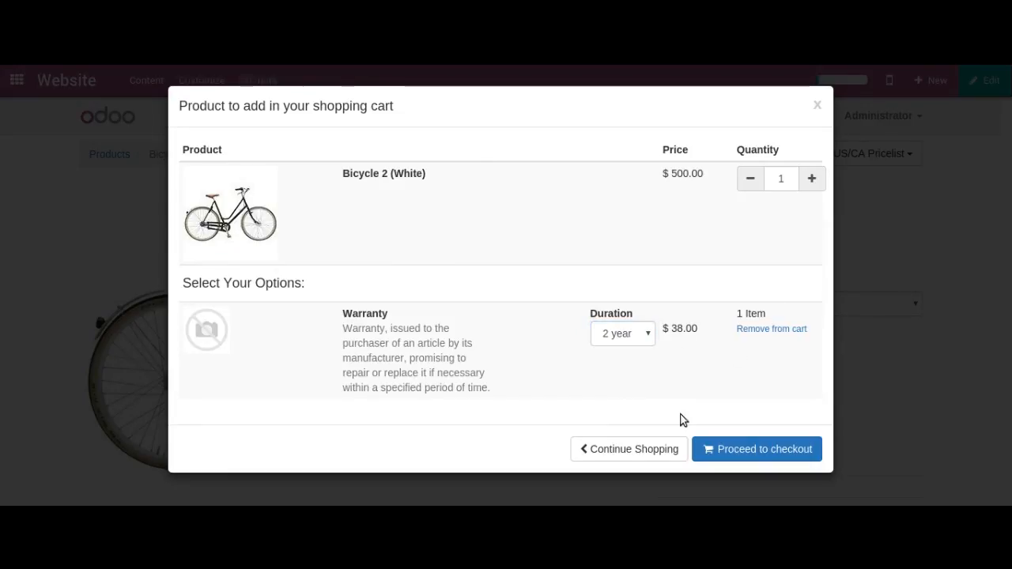
{"action": "left_click", "coordinate": [738, 444]}
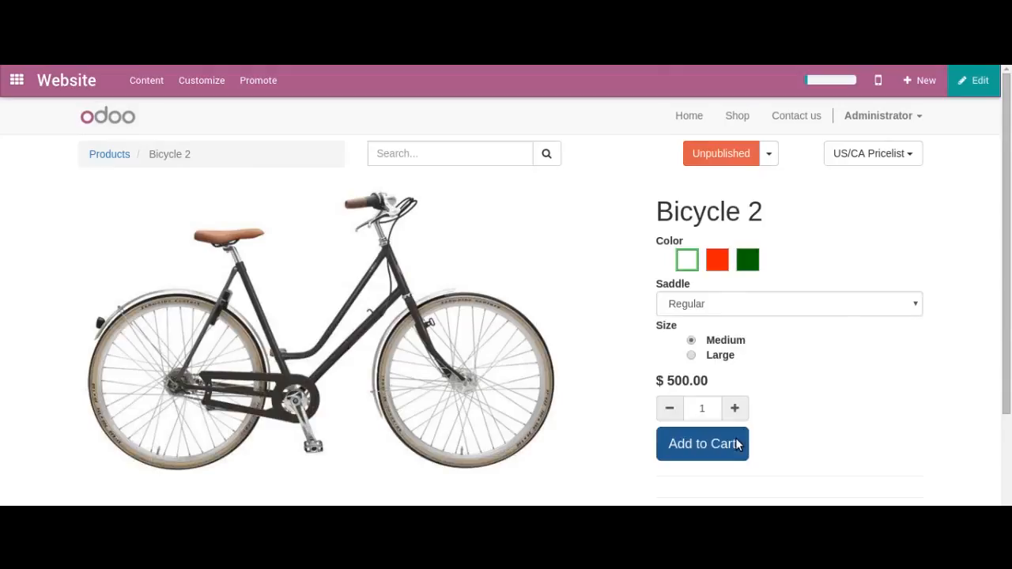